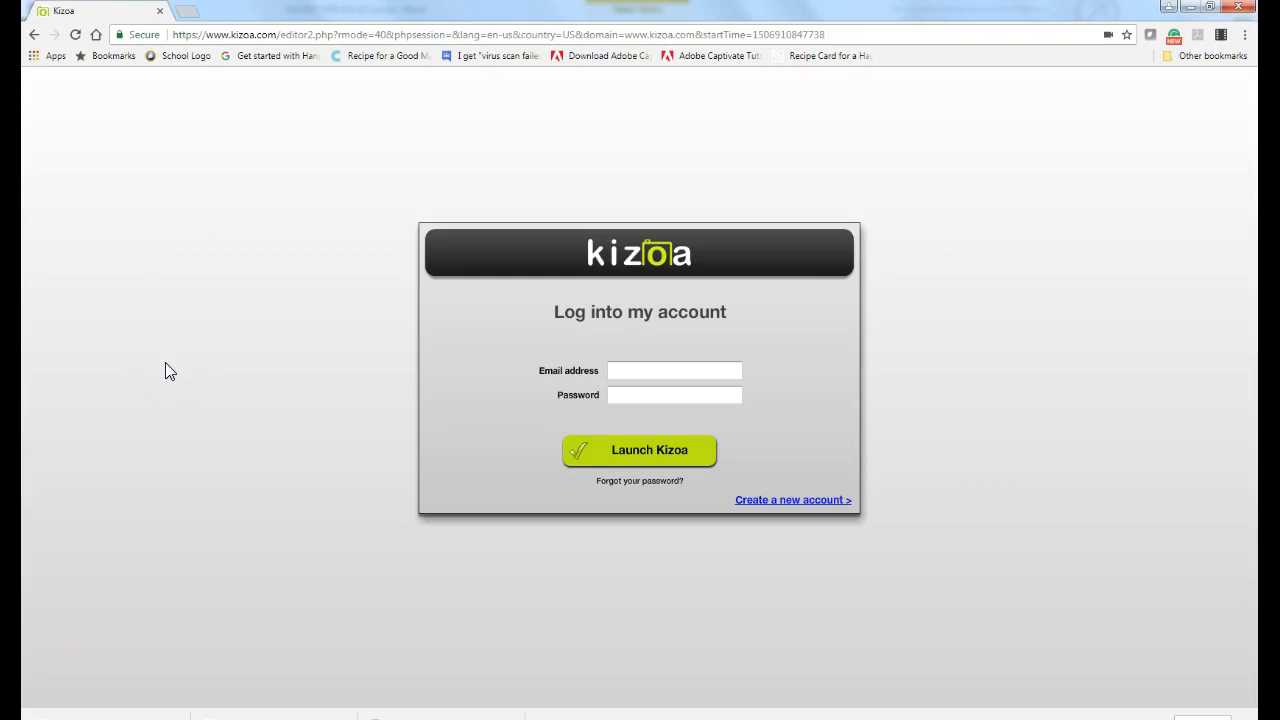
Step: Sign in with the account e-mail and password, then launch Kizoa
left_click(703, 371)
left_click(652, 452)
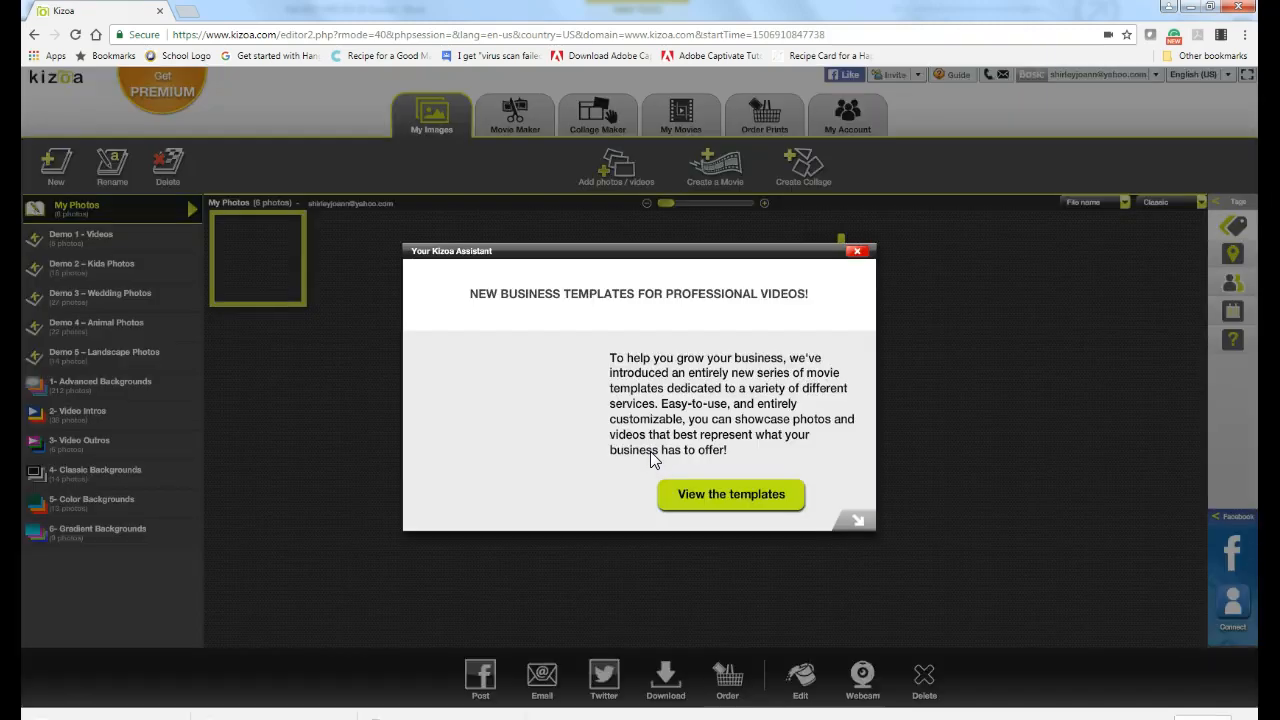
Step: Close the Kizoa Assistant business-templates popup to reveal the six items in My Photos
left_click(766, 495)
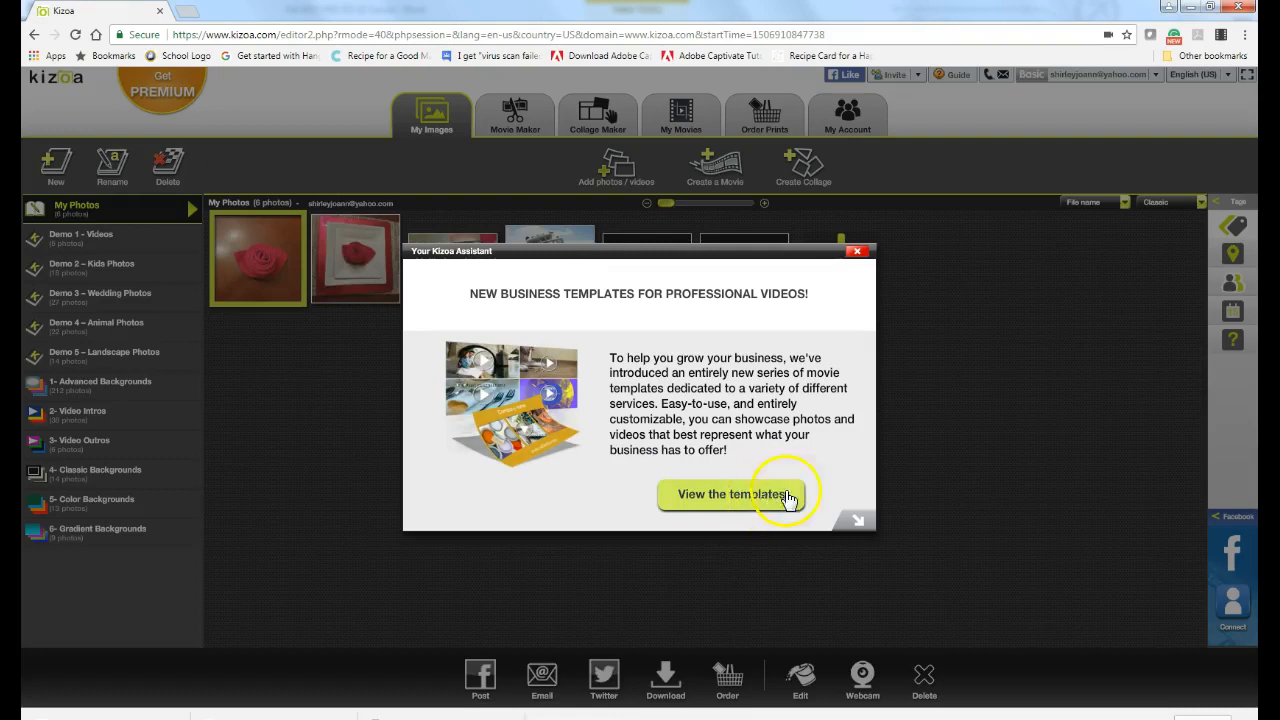
left_click(855, 254)
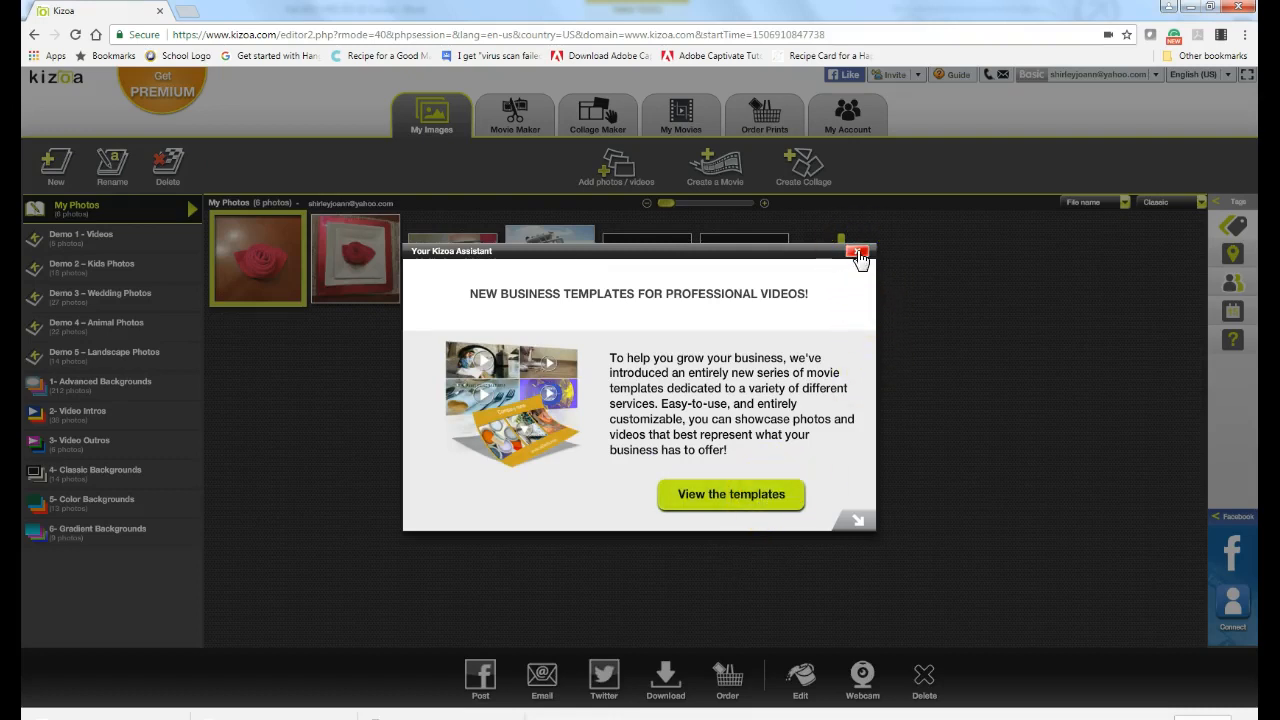
left_click(857, 254)
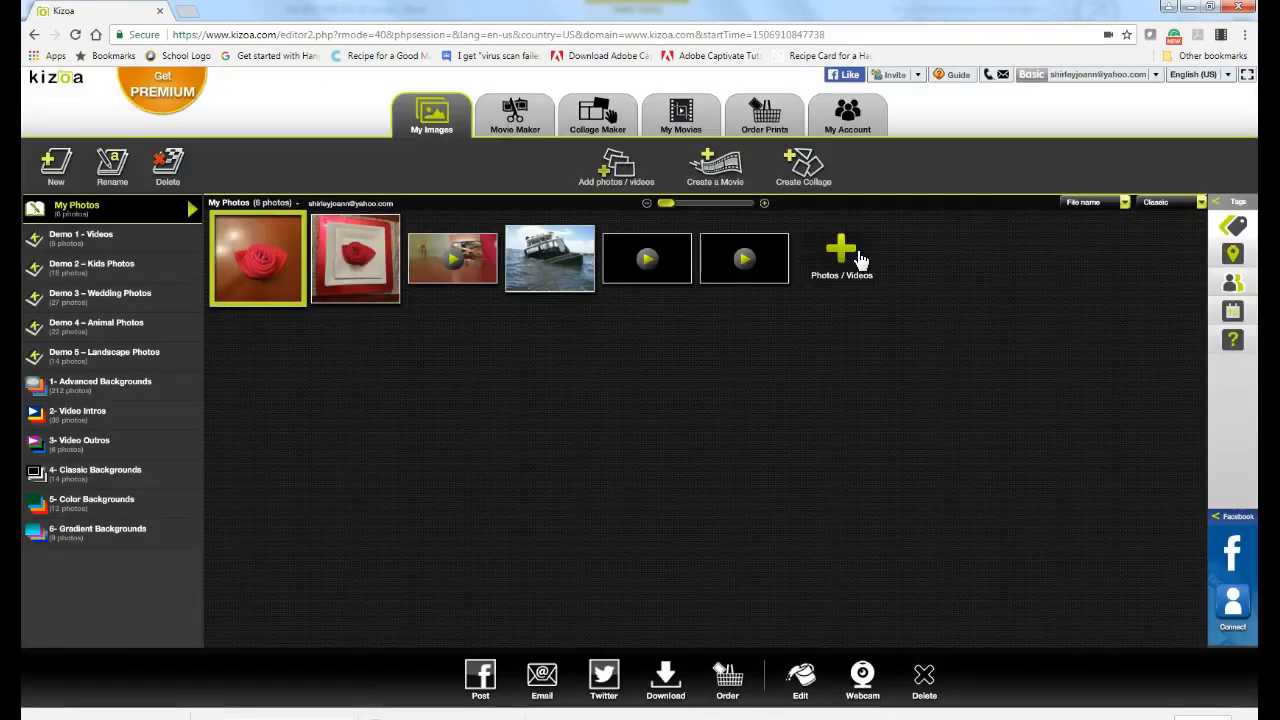
Step: Create a new Movie Maker project from scratch in Landscape 16:9 format
left_click(530, 137)
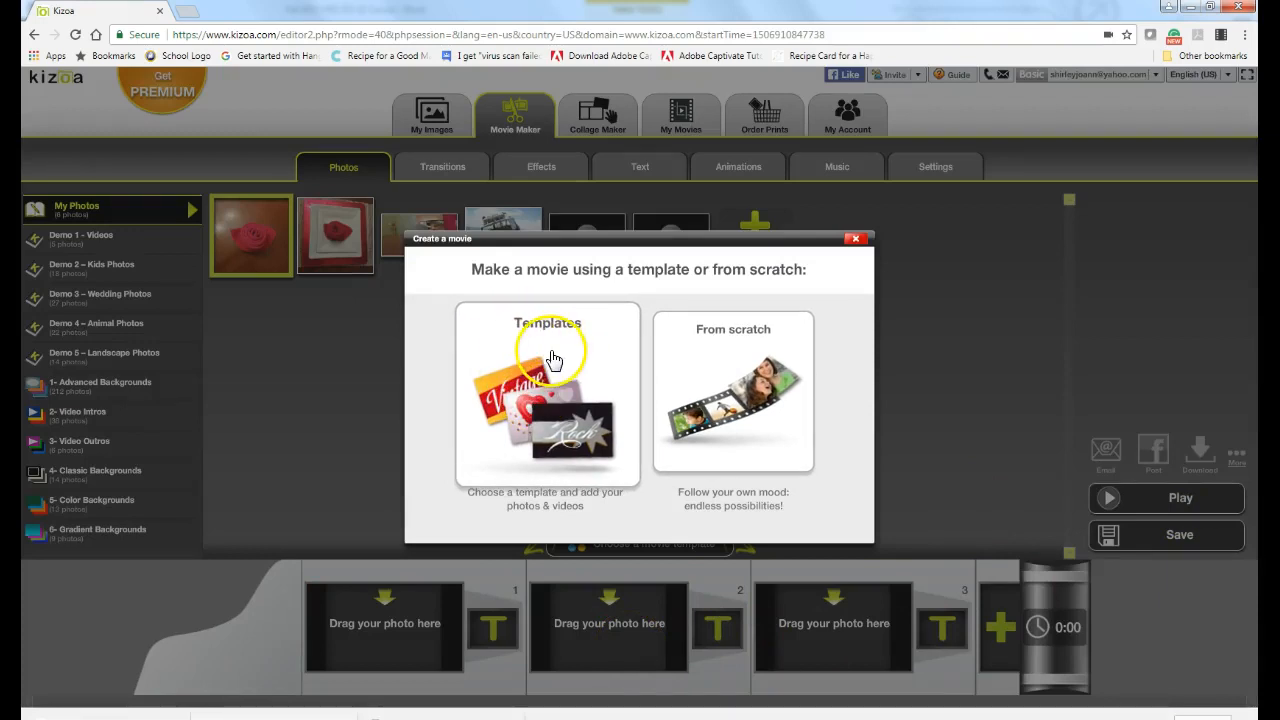
left_click(710, 364)
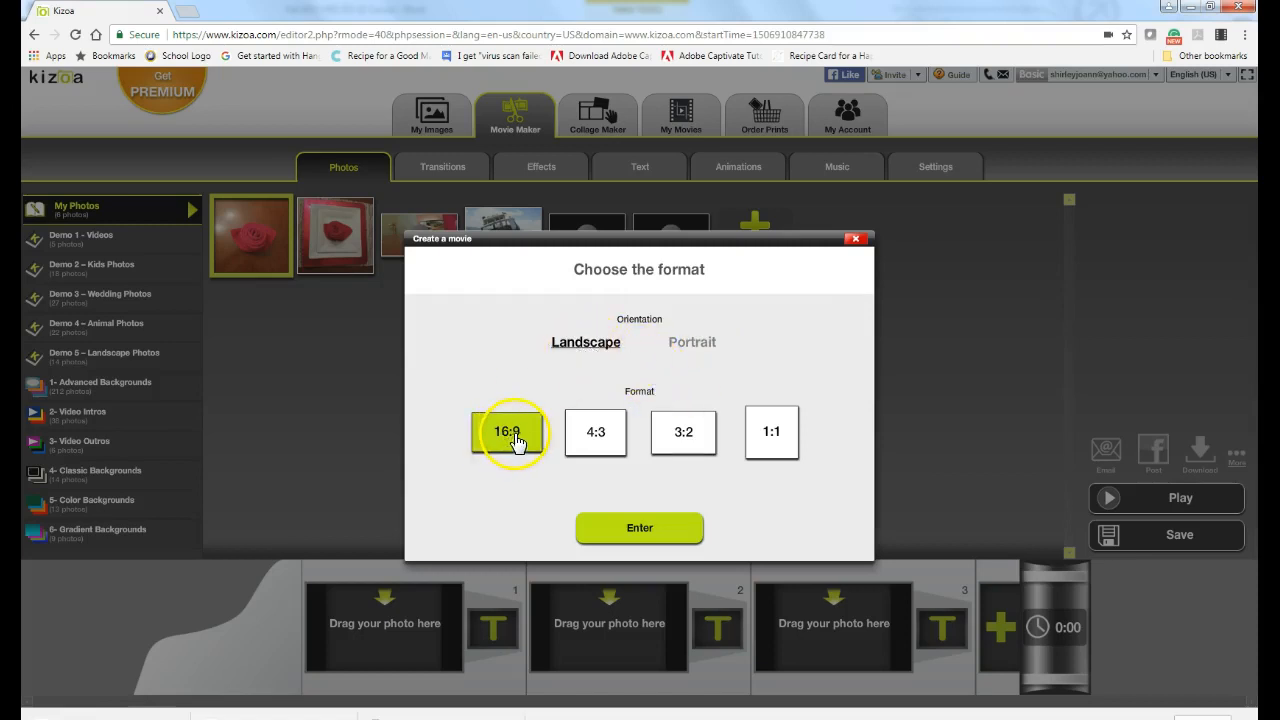
left_click(650, 532)
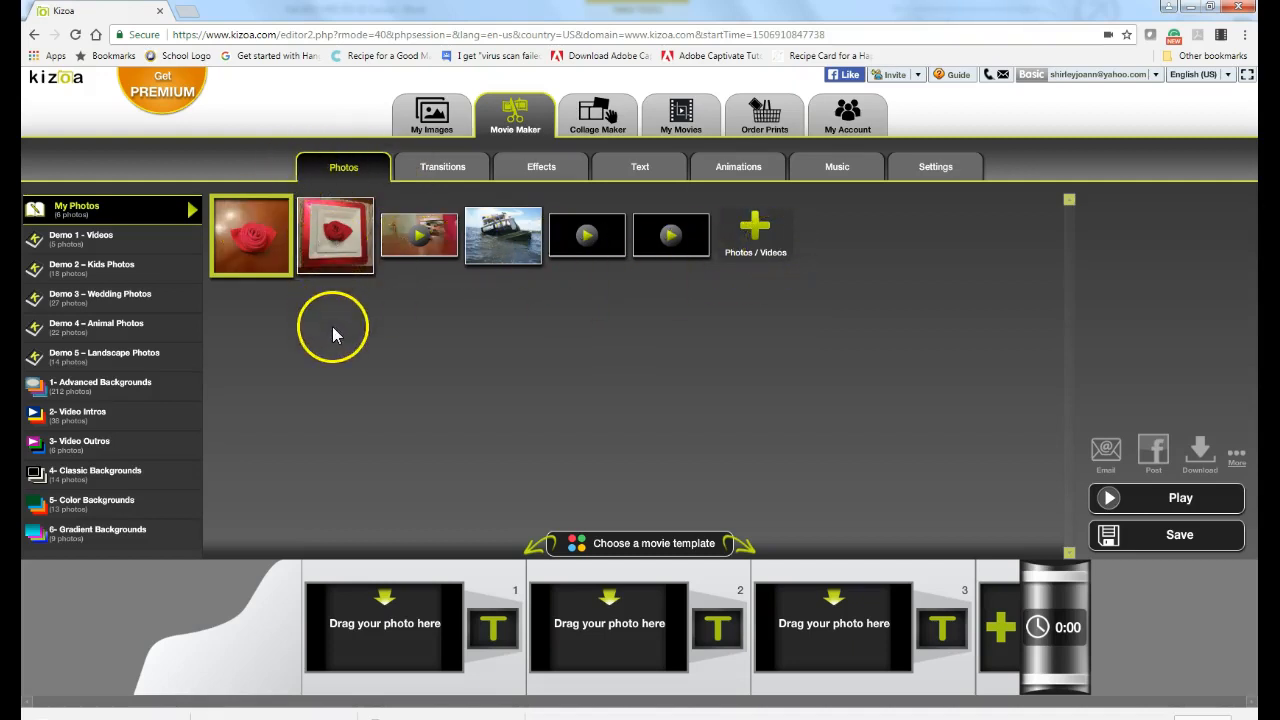
Step: Show the 6- Gradient Backgrounds album, then the 5- Color Backgrounds album
mouse_move(421, 236)
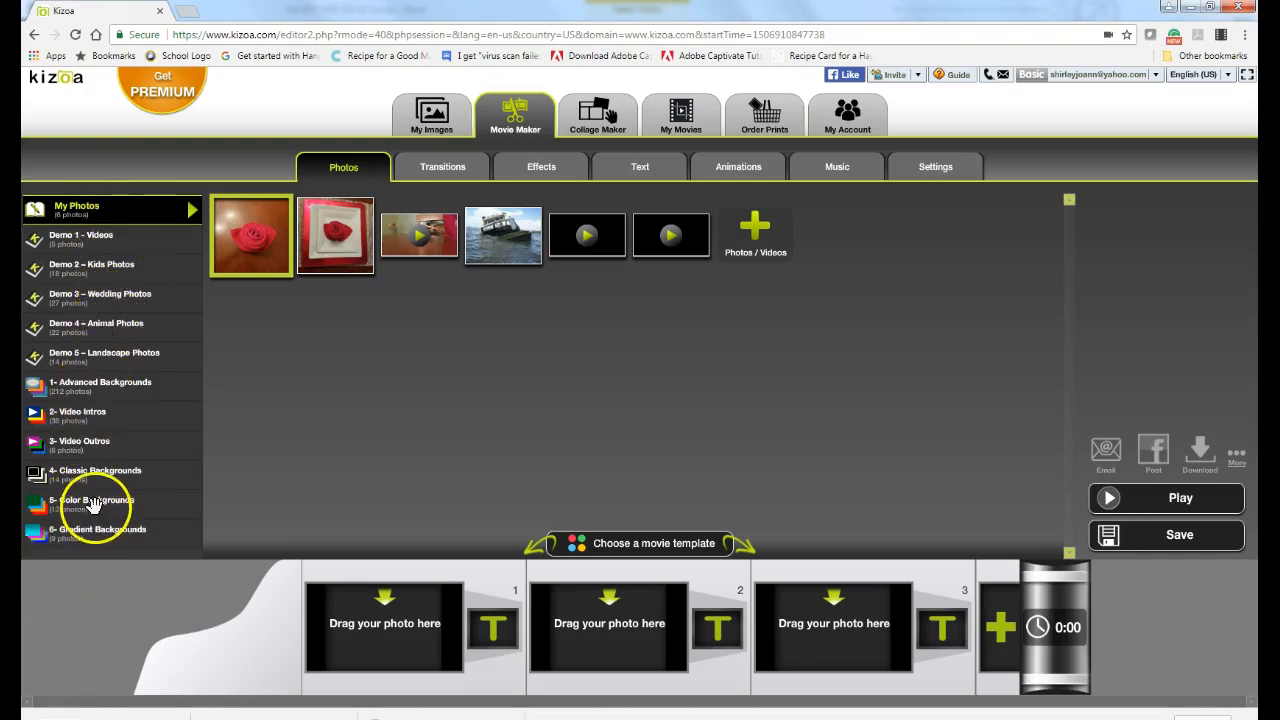
left_click(87, 535)
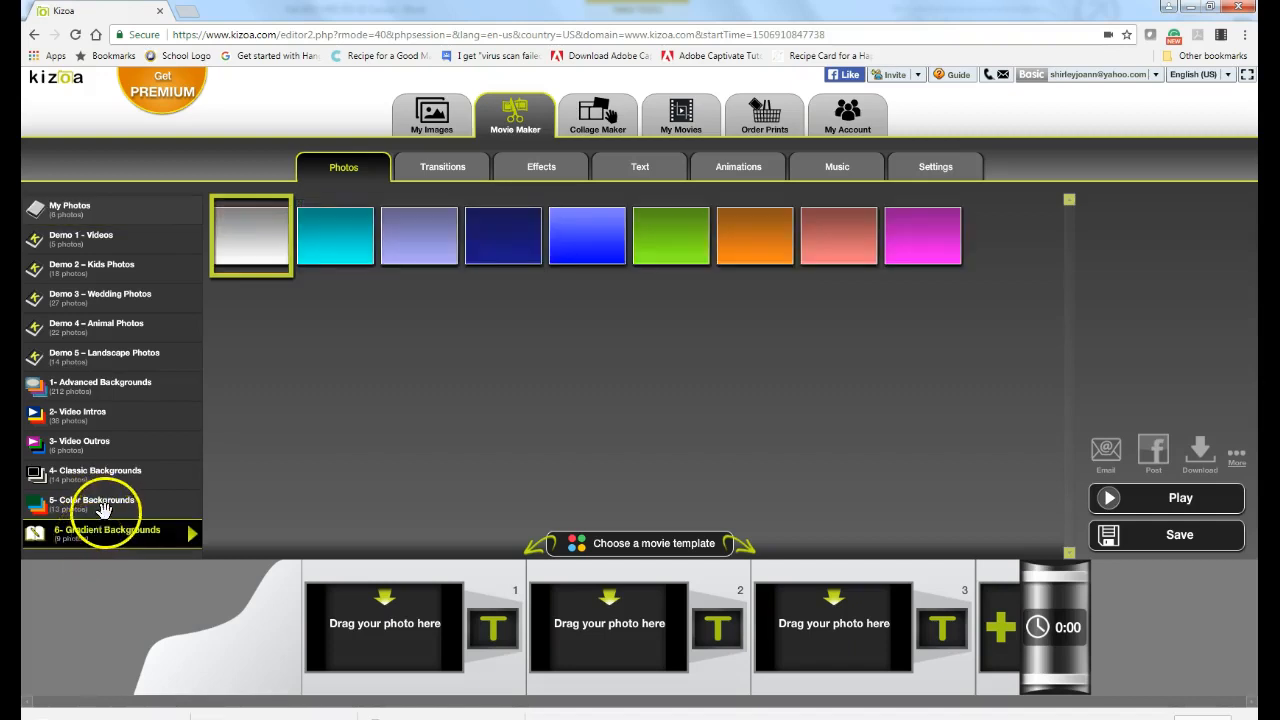
left_click(92, 504)
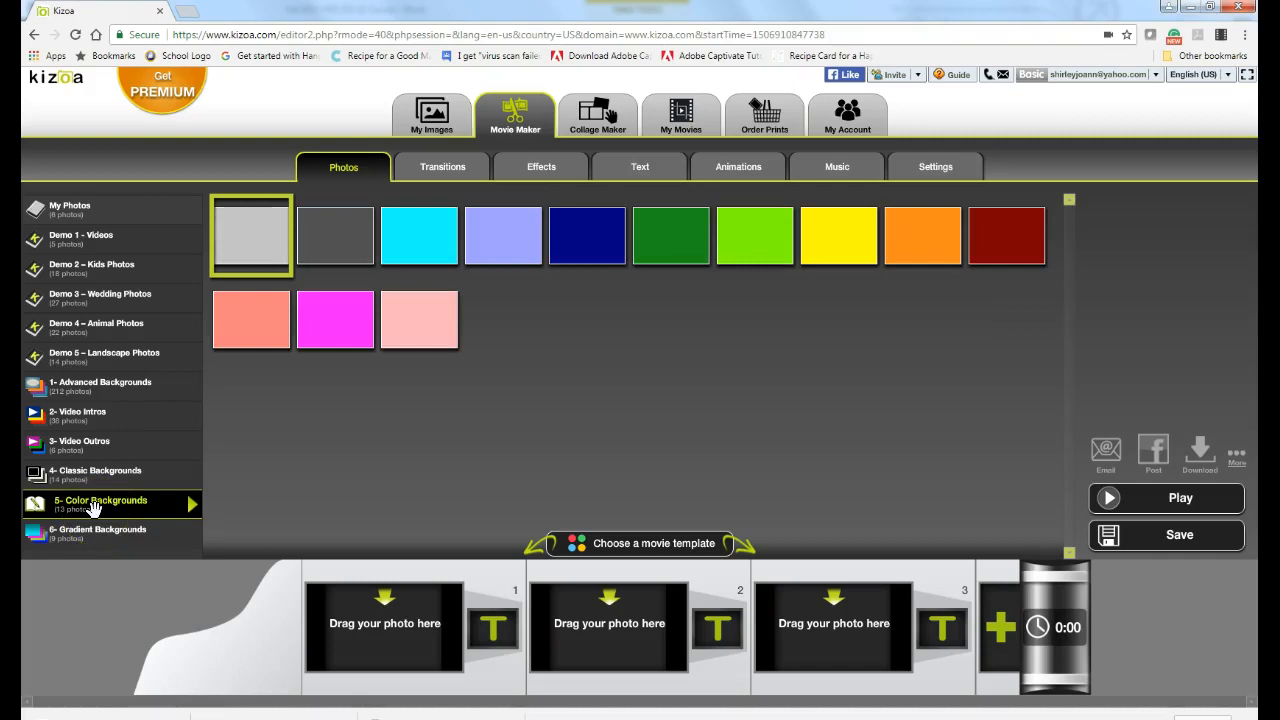
Step: Place the dark red background on slot 1 with Automatically cropping, giving a 0:03 slide
mouse_move(1018, 232)
left_click_drag(1018, 232, 413, 622)
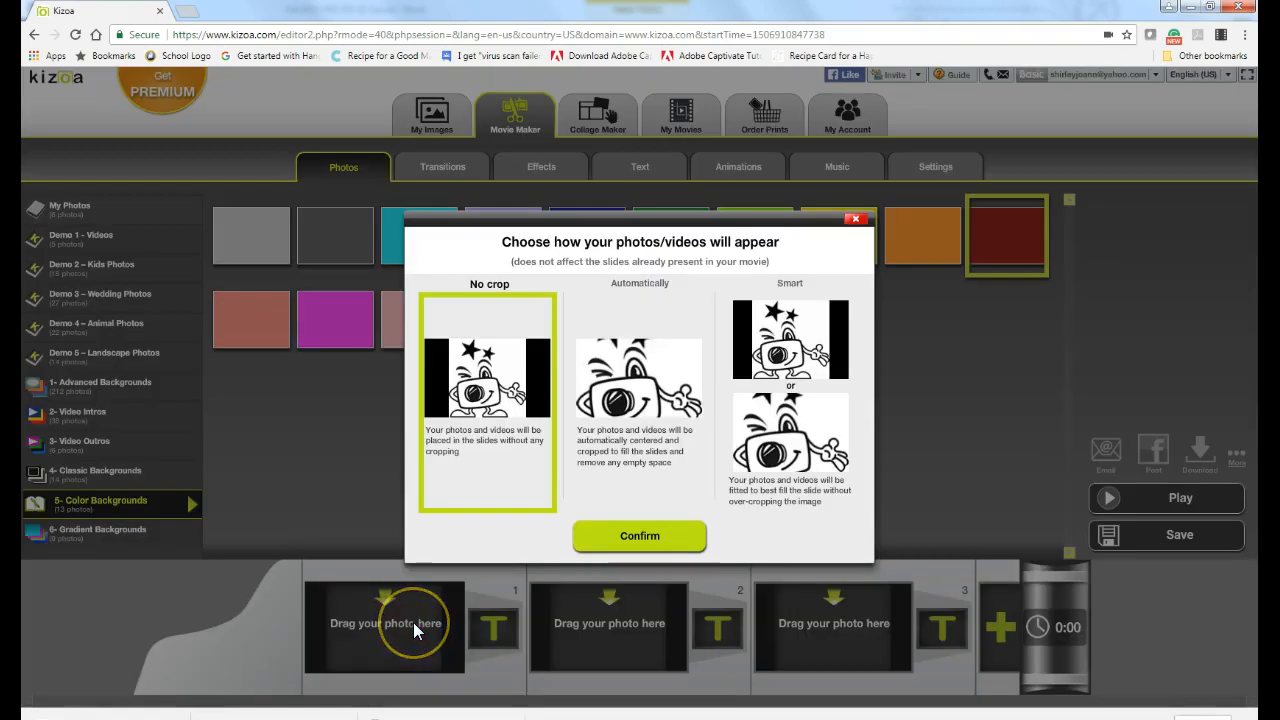
left_click(635, 420)
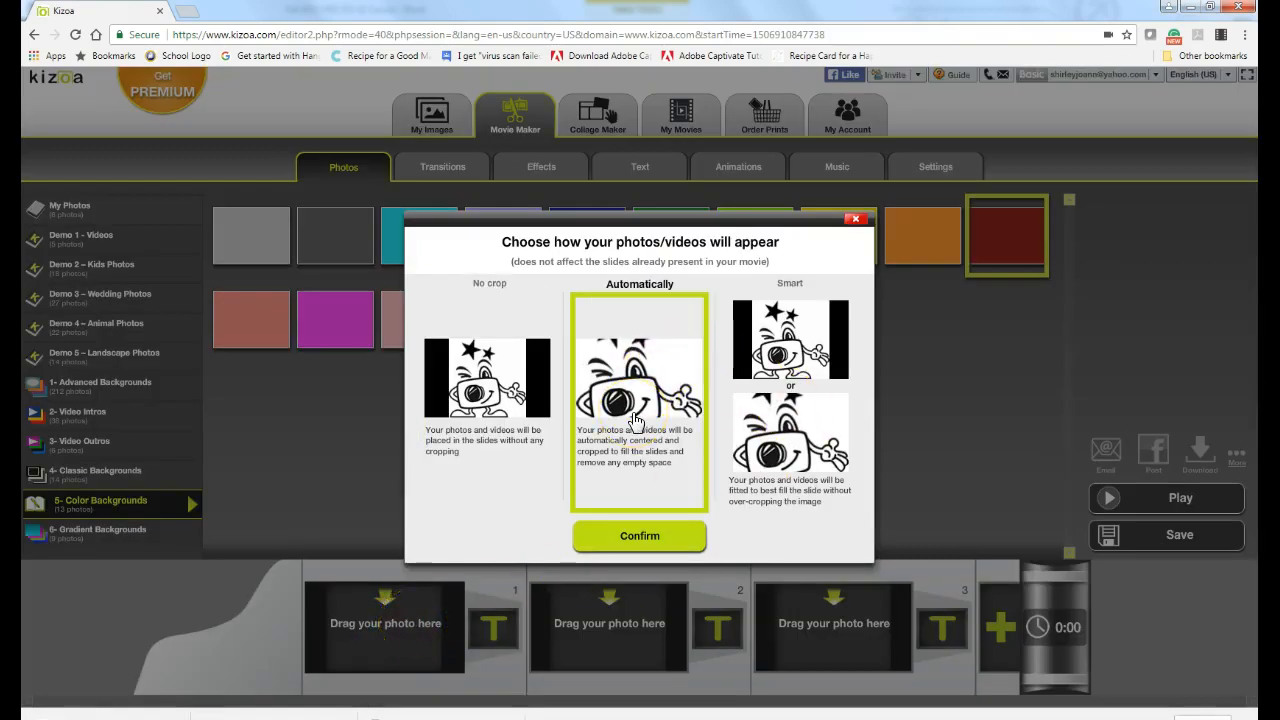
left_click(643, 536)
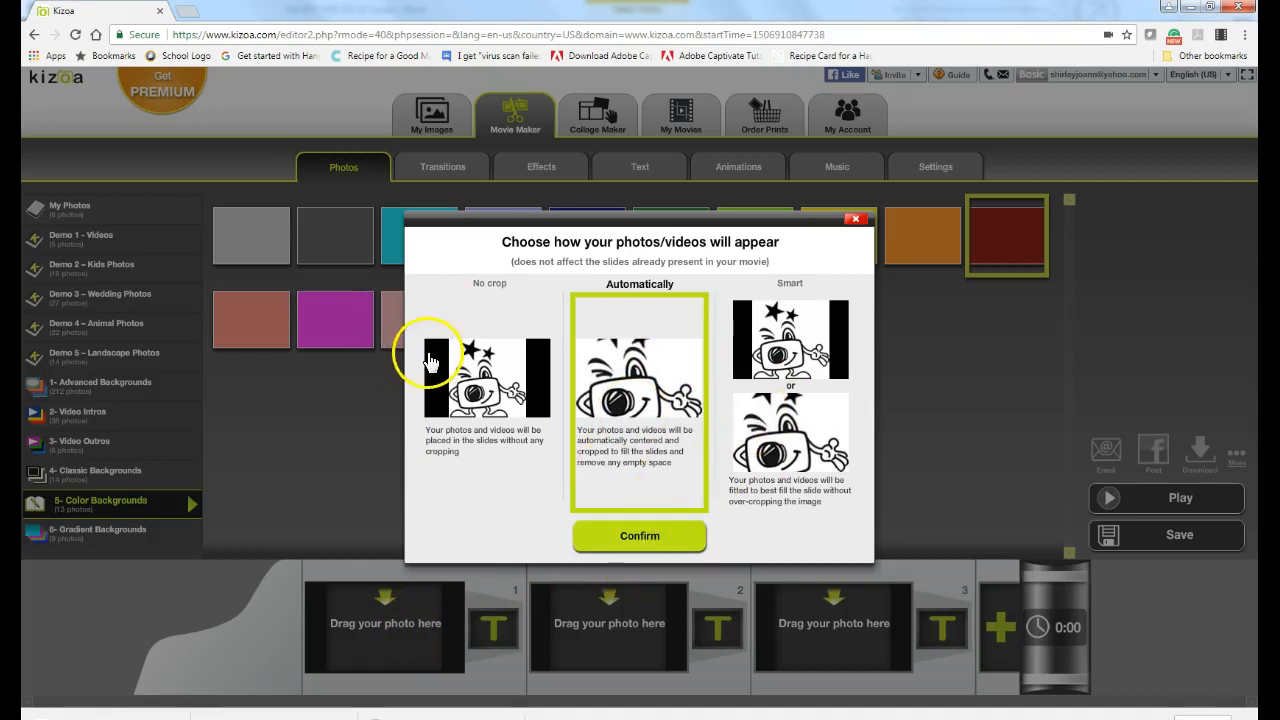
left_click(532, 396)
left_click(662, 385)
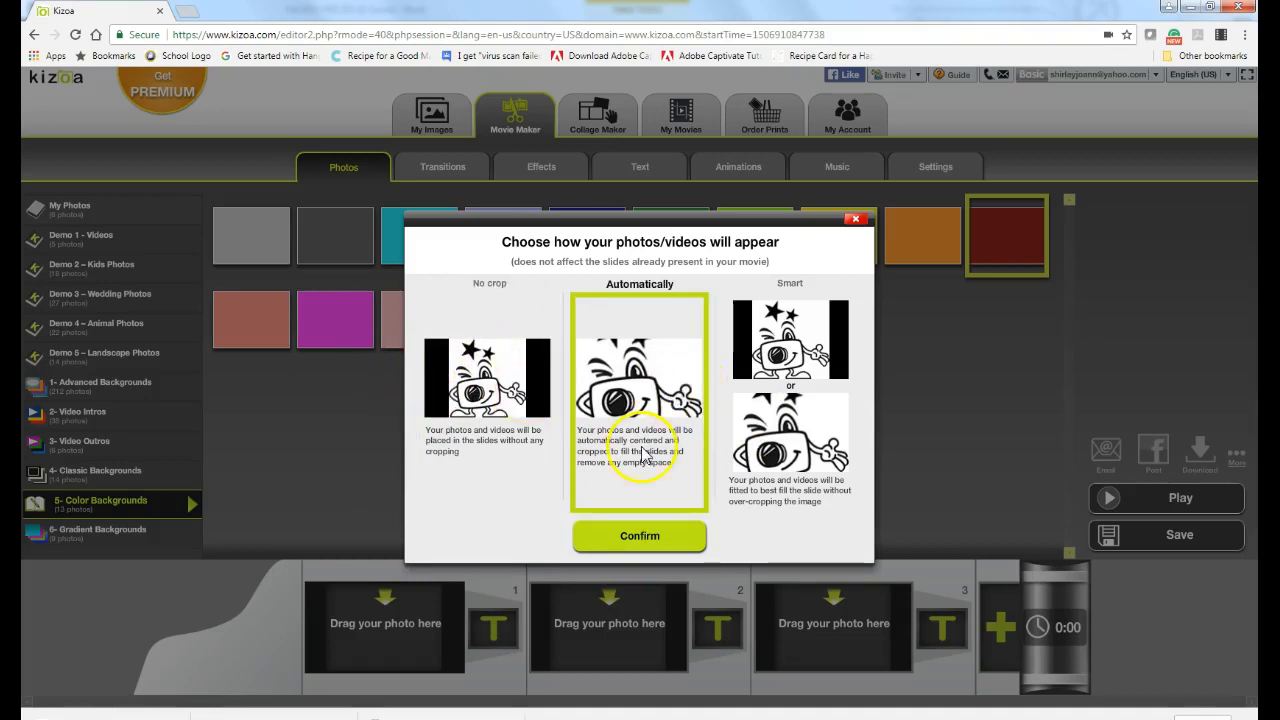
left_click(617, 545)
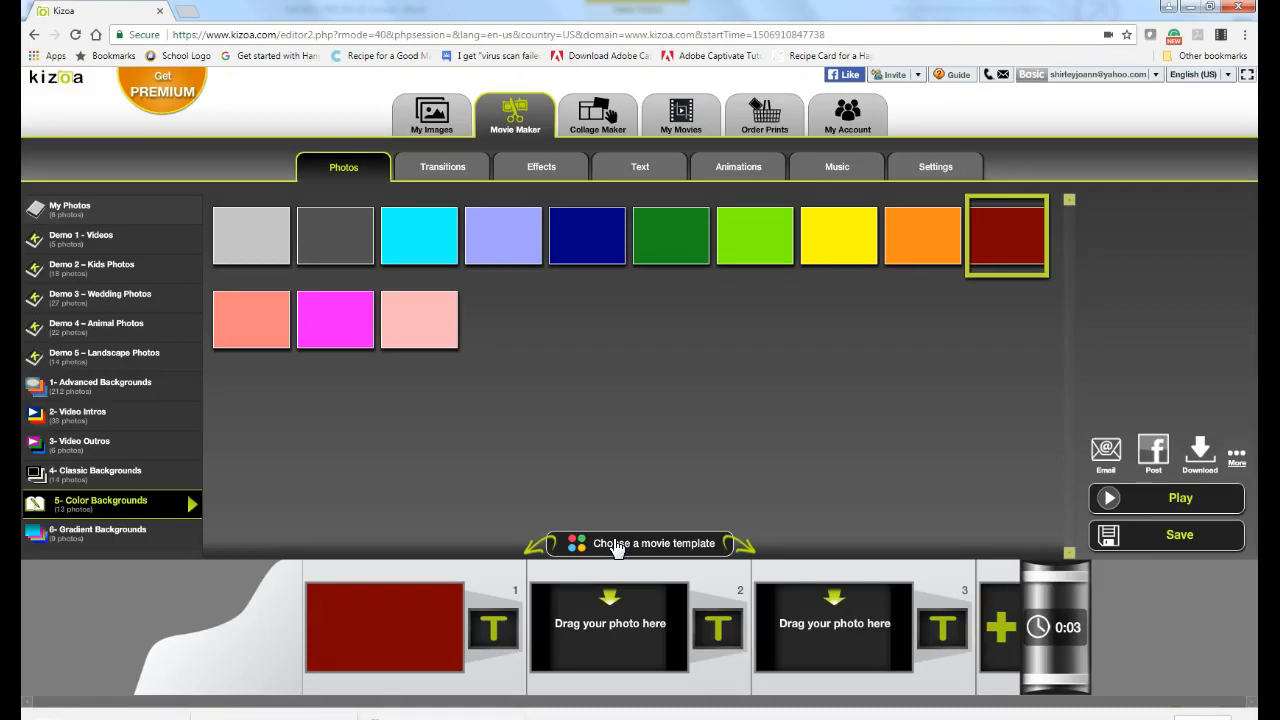
Step: Apply the Light burst text effect to slide 1, opening its 'Your text' editor
left_click(641, 169)
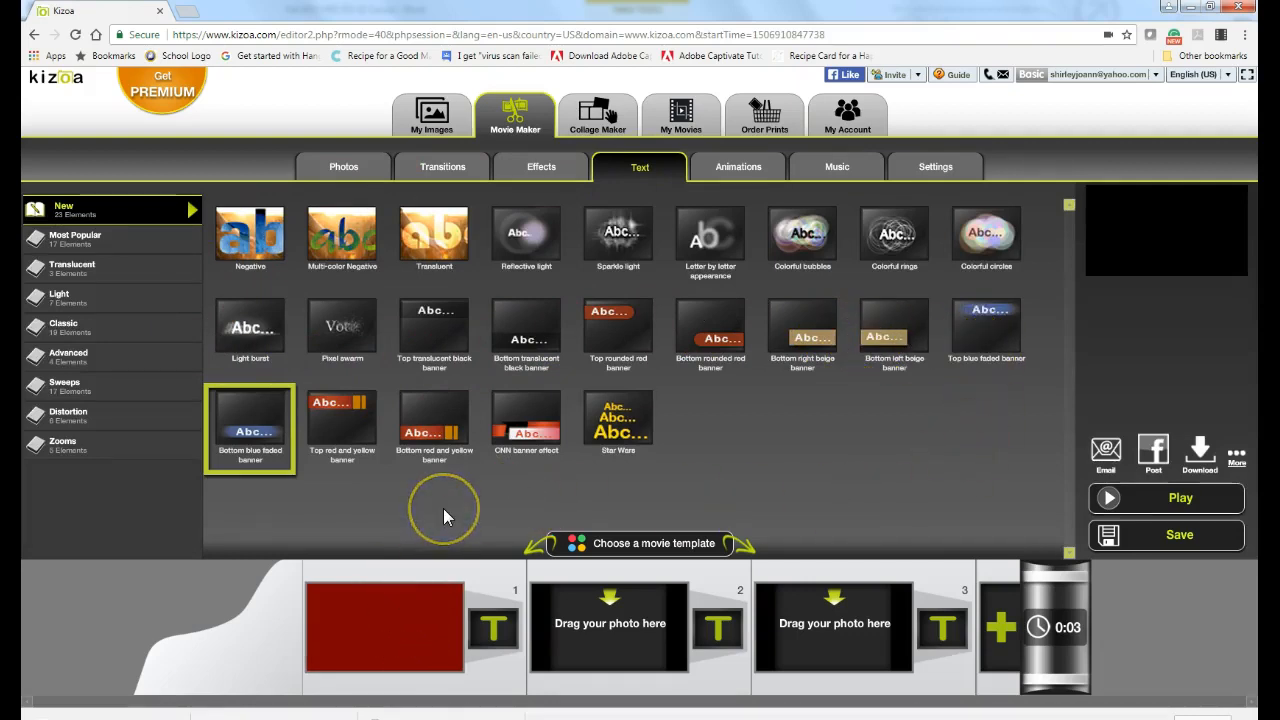
left_click(255, 325)
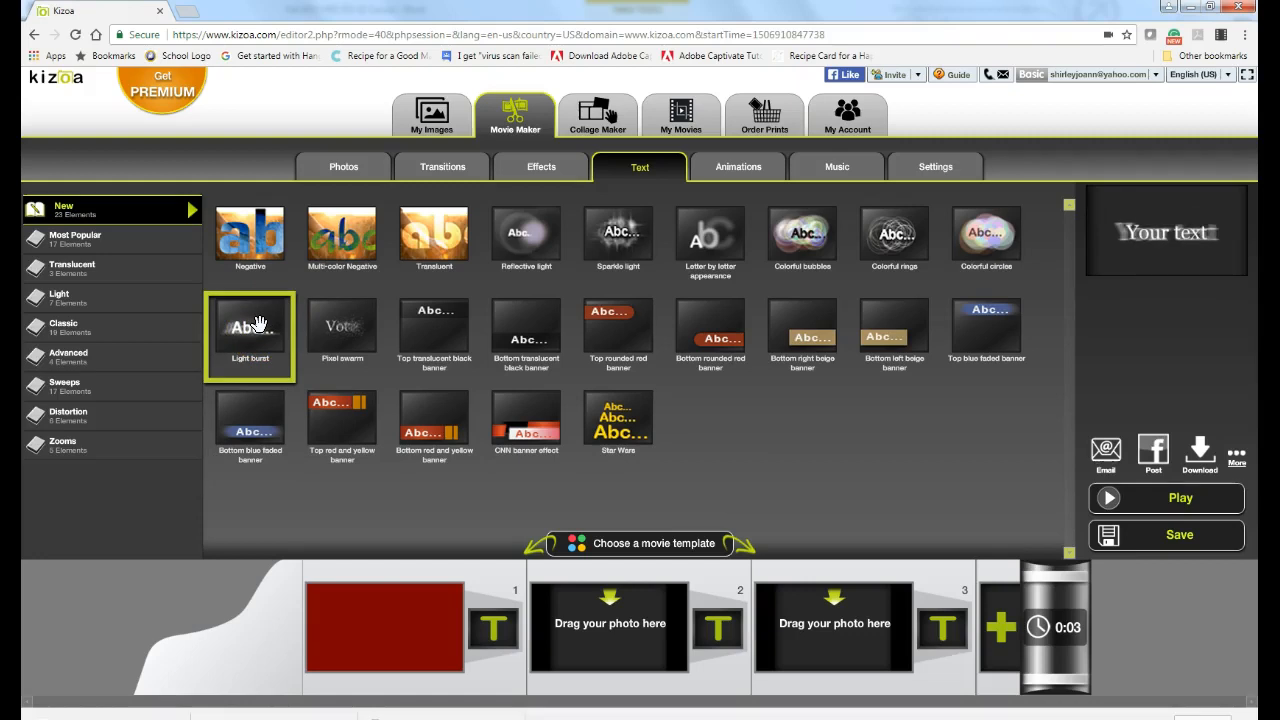
left_click_drag(258, 324, 390, 645)
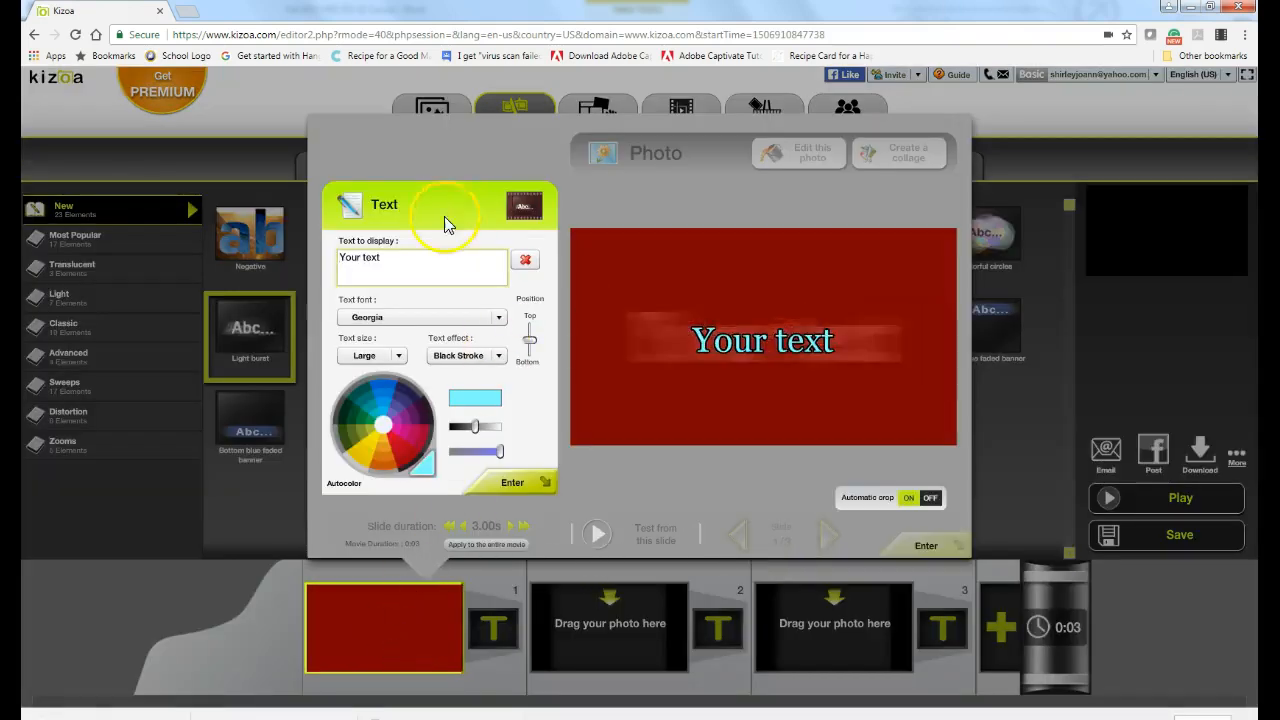
Step: Replace 'Your text' with 'How to Fold a Napkin into the Shape of a Rosebud' and close the editor
left_click_drag(341, 257, 361, 258)
key("BackSpace")
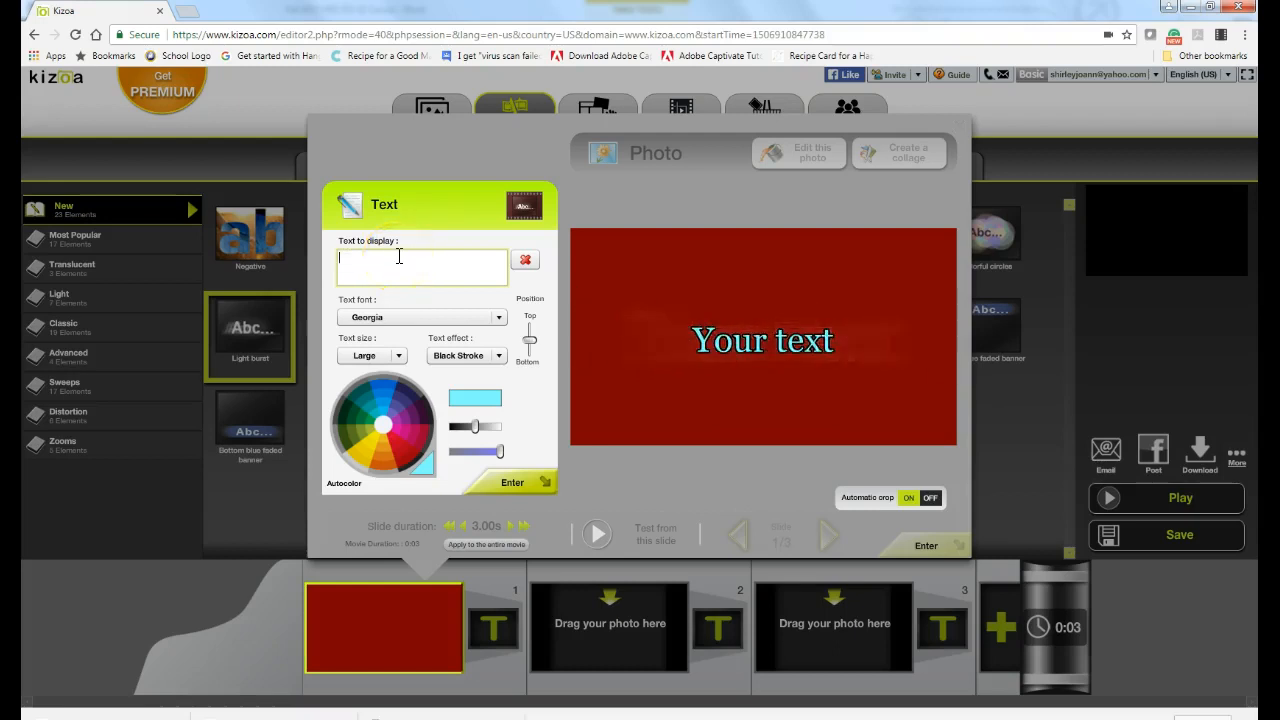
type("How to Fold a Napkin")
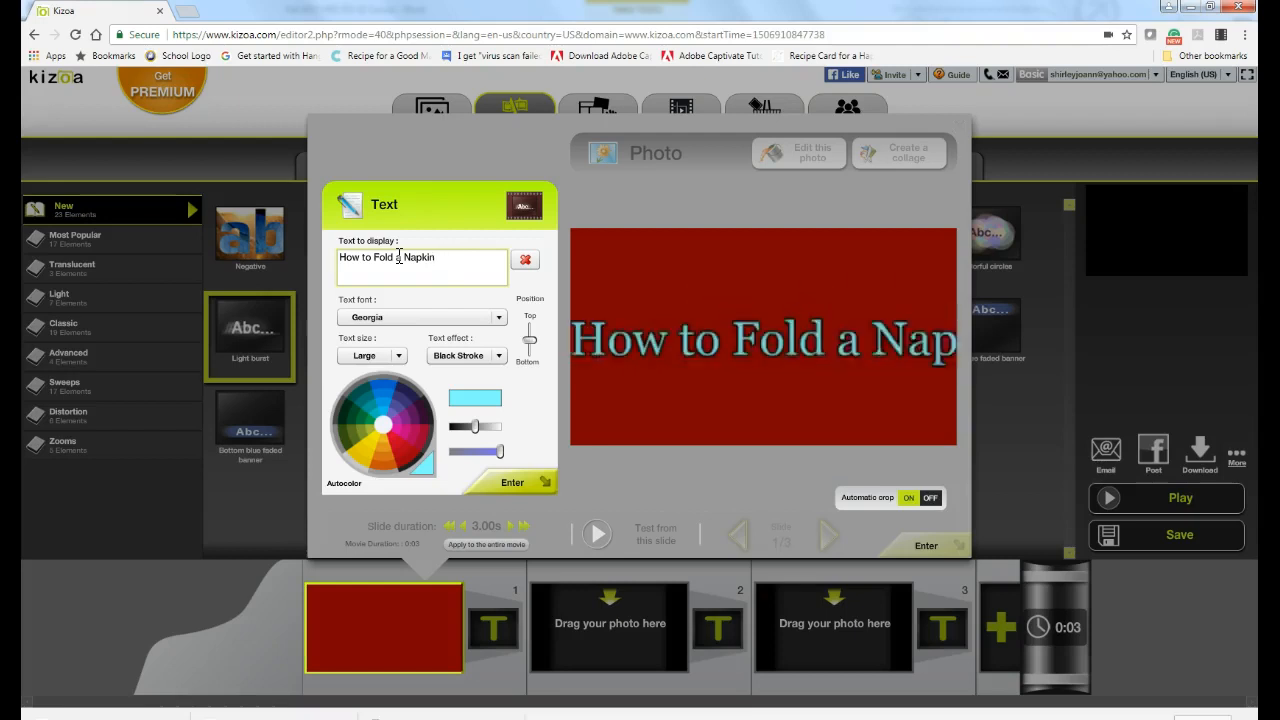
type("g nto the Shap")
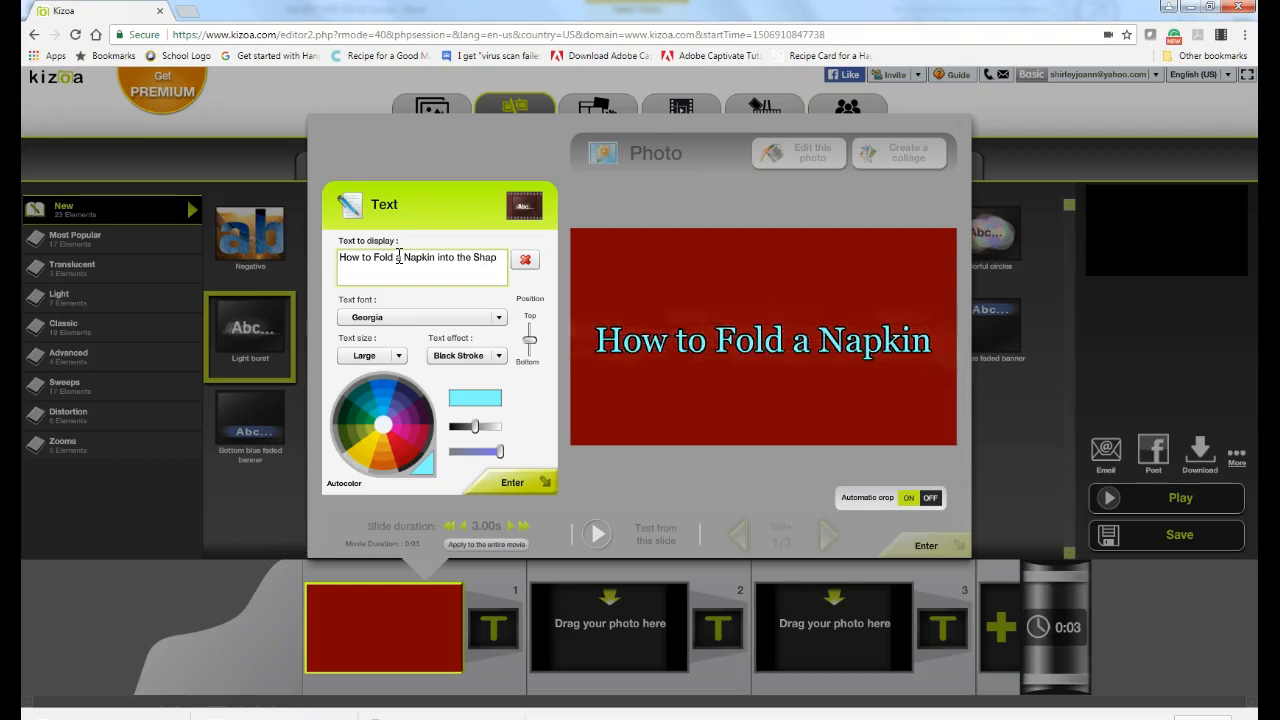
type("e of a Ros")
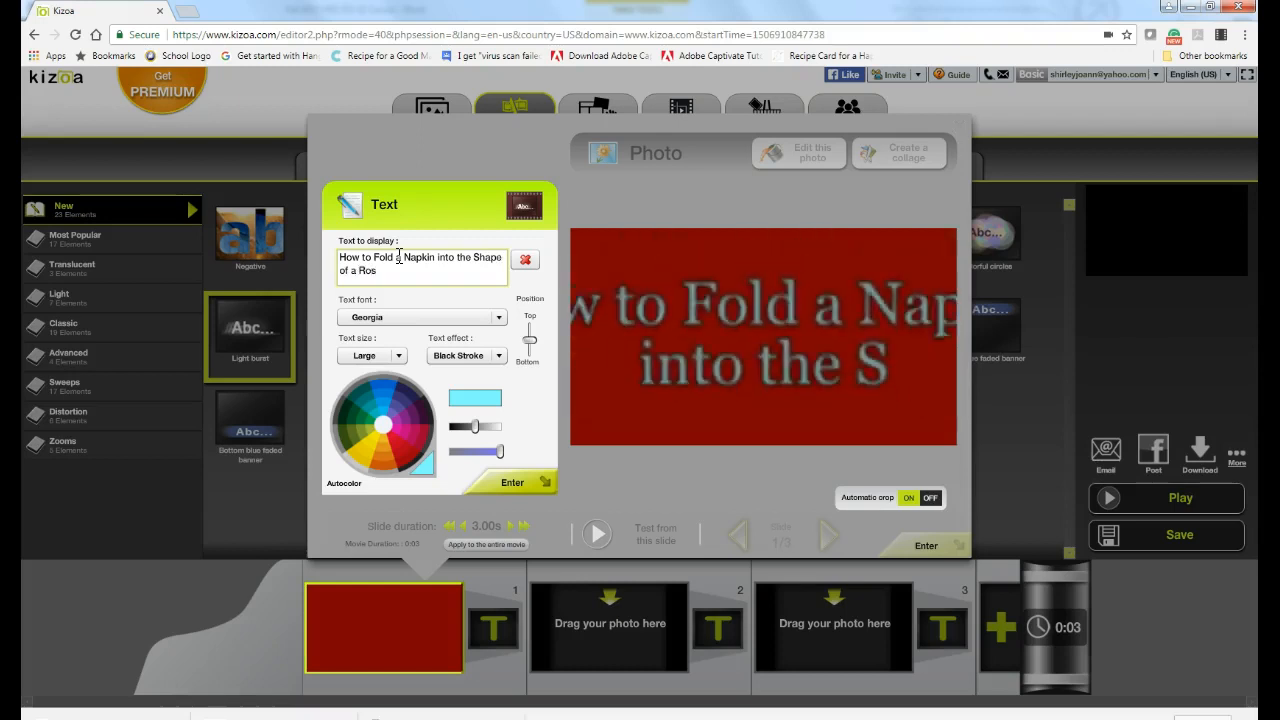
type("ebud")
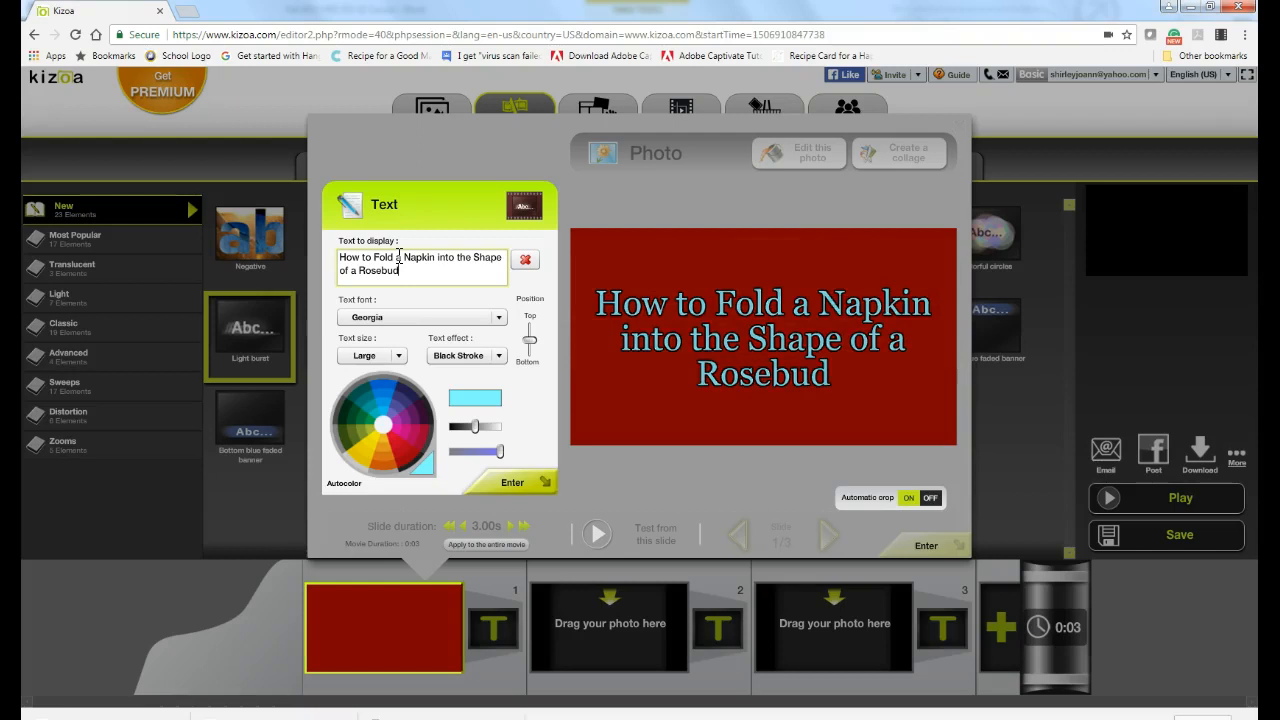
left_click(512, 484)
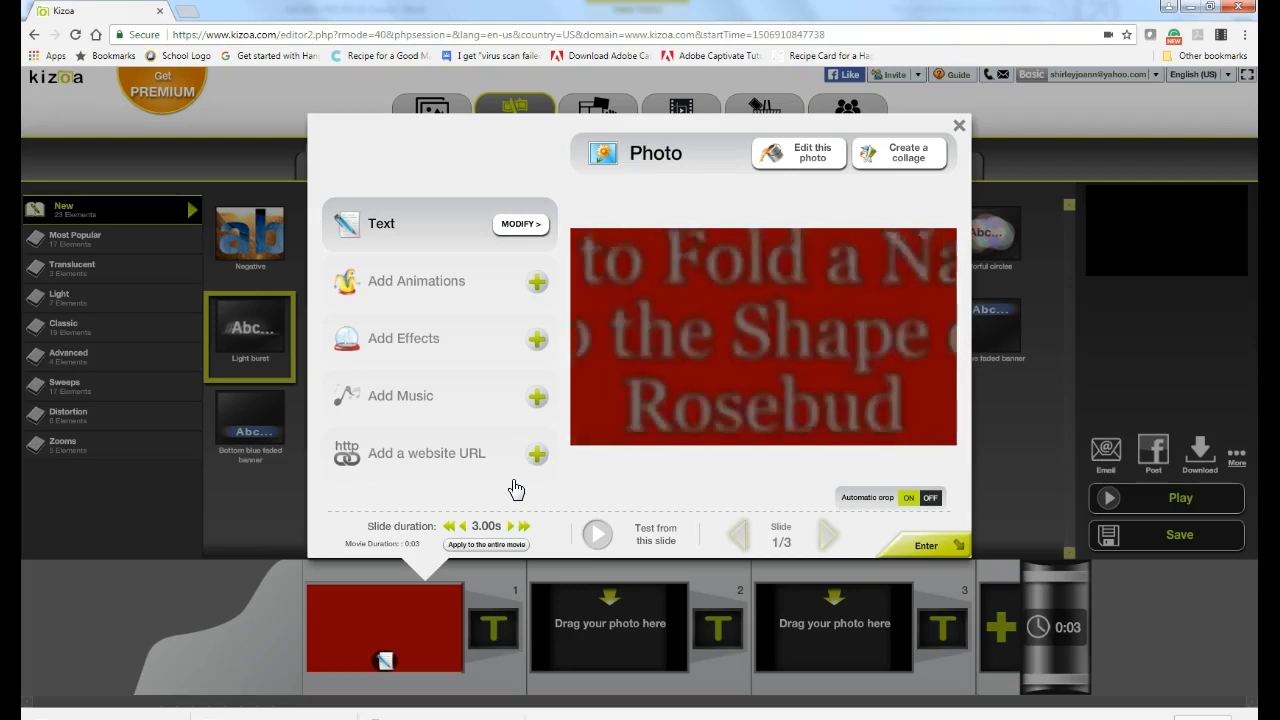
left_click(958, 127)
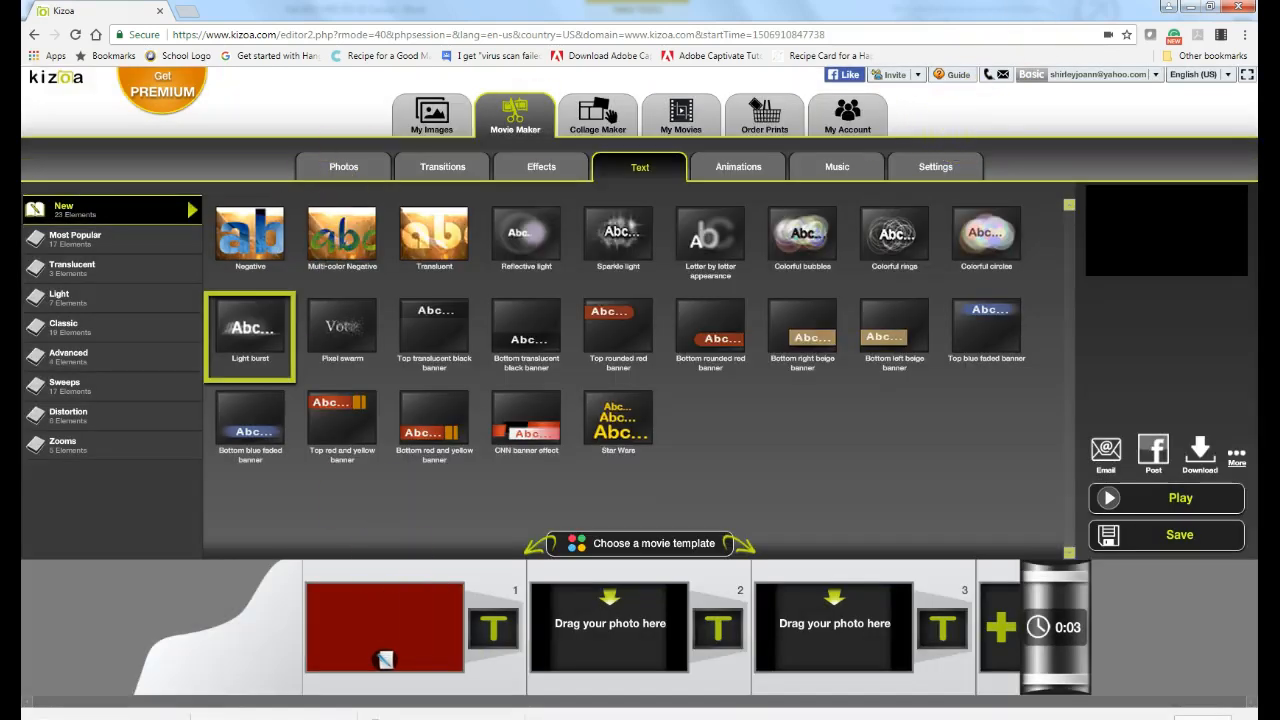
left_click(494, 628)
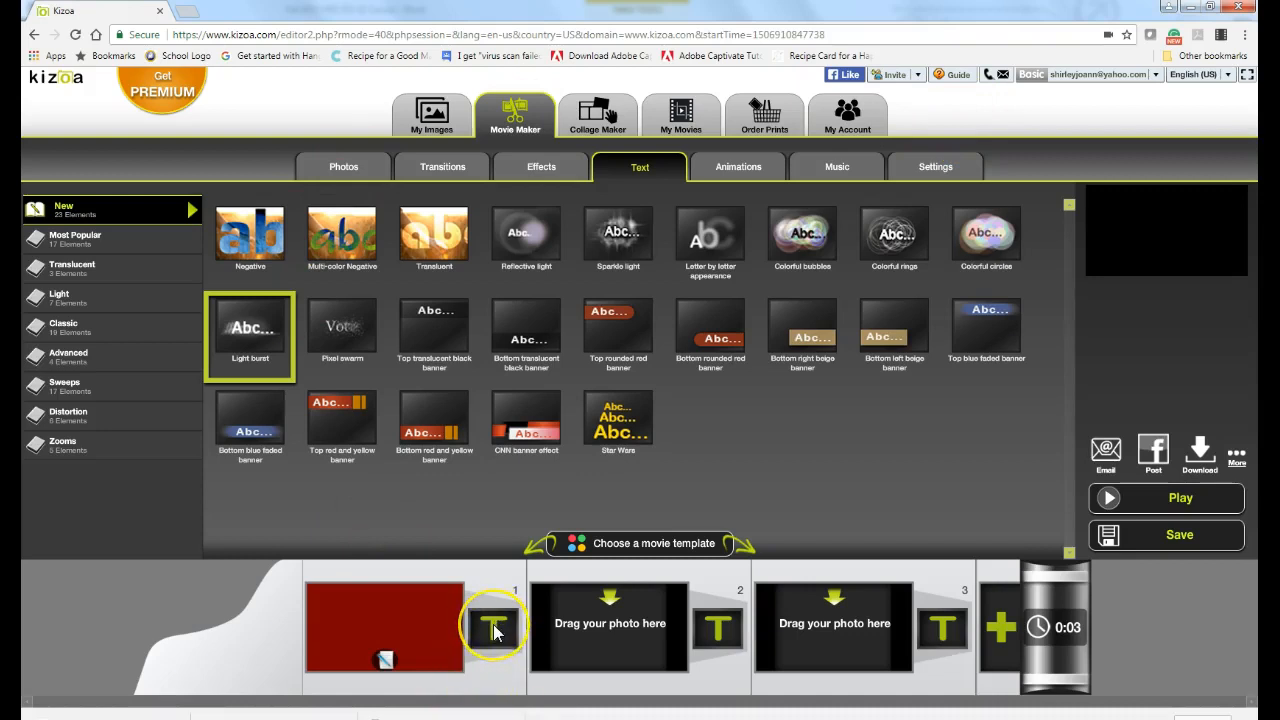
left_click_drag(383, 629, 599, 636)
left_click(387, 630)
Step: Put the Waves 2 transition in the slot after slide 1, then return to the backgrounds album
left_click(443, 168)
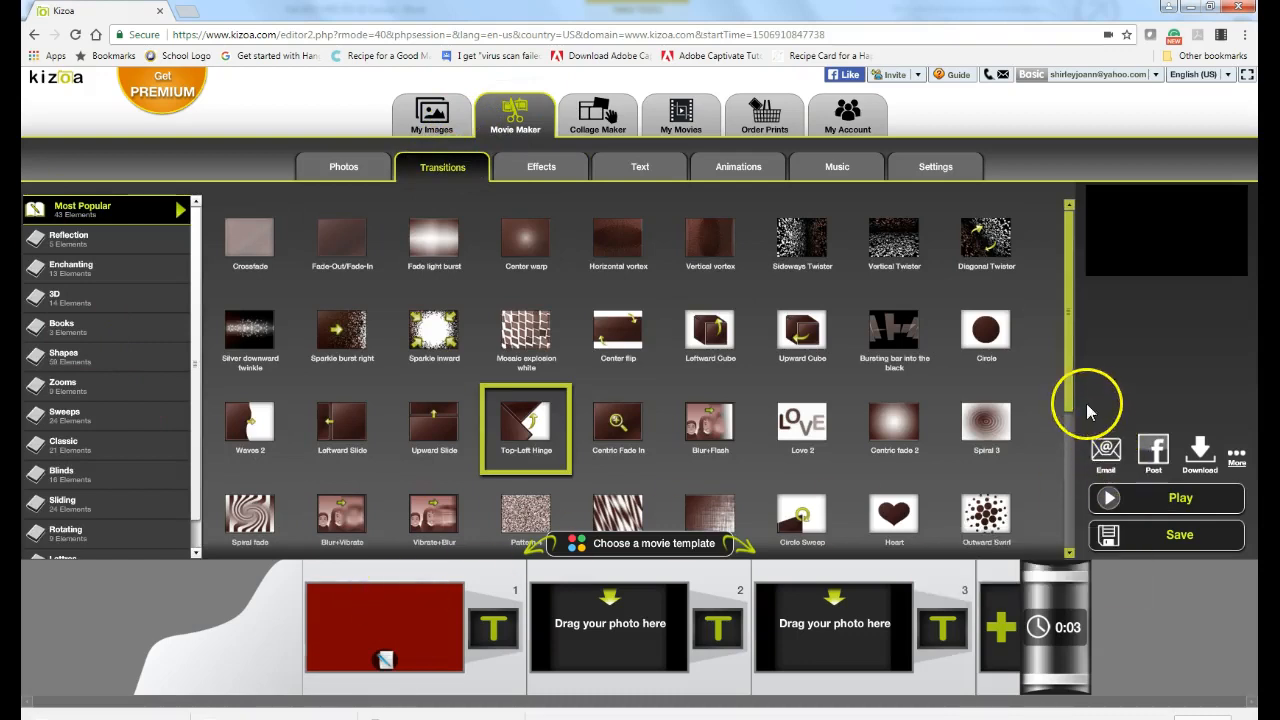
left_click_drag(1066, 390, 1056, 522)
left_click_drag(1056, 443, 1057, 339)
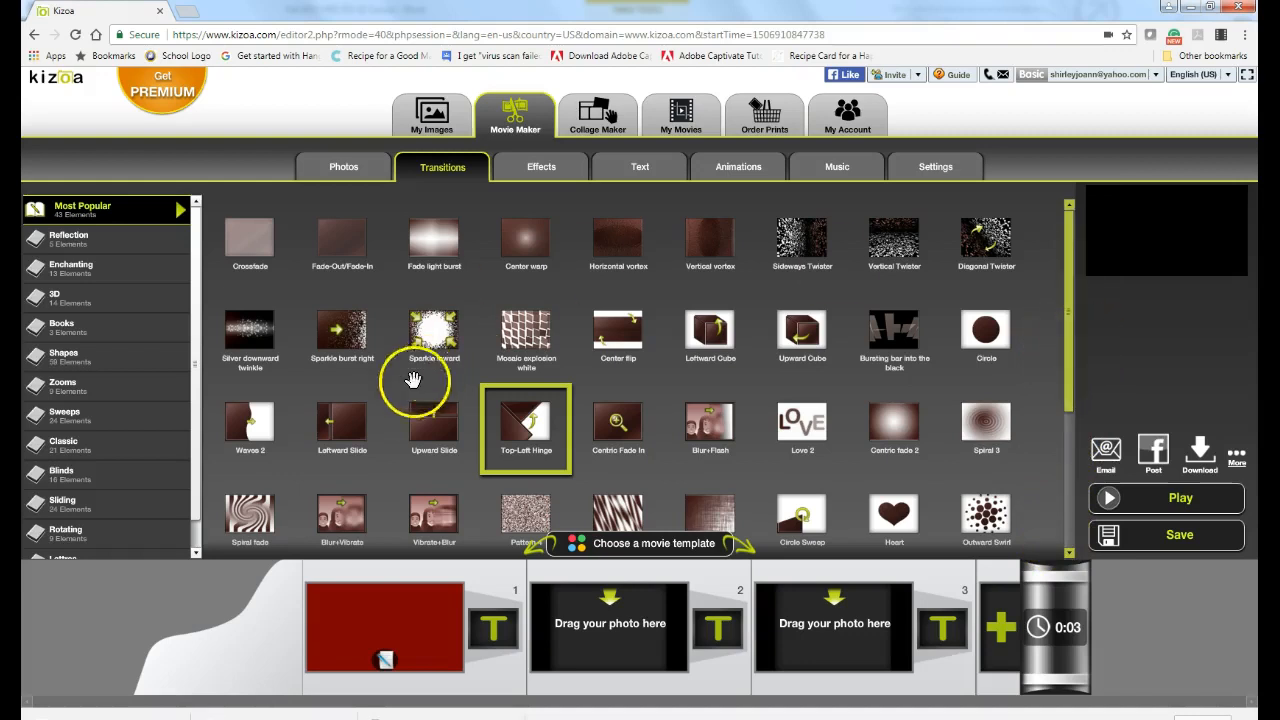
left_click(237, 425)
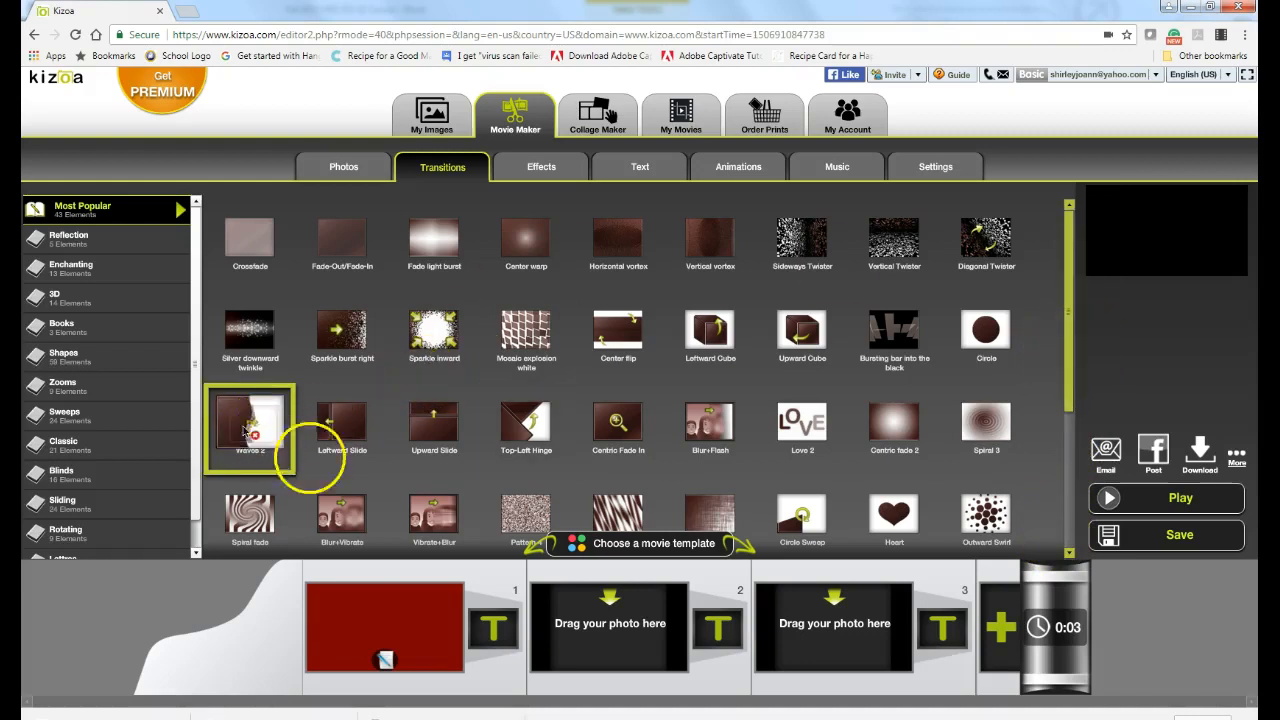
left_click(490, 636)
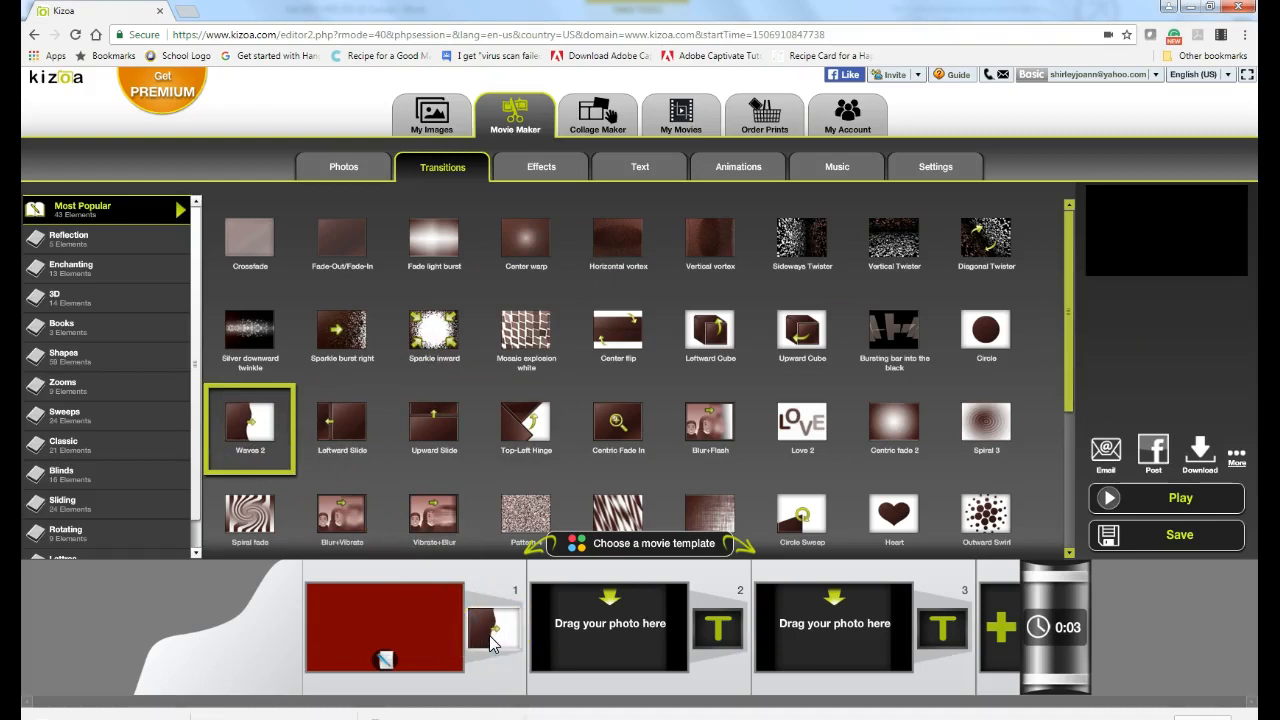
left_click(603, 645)
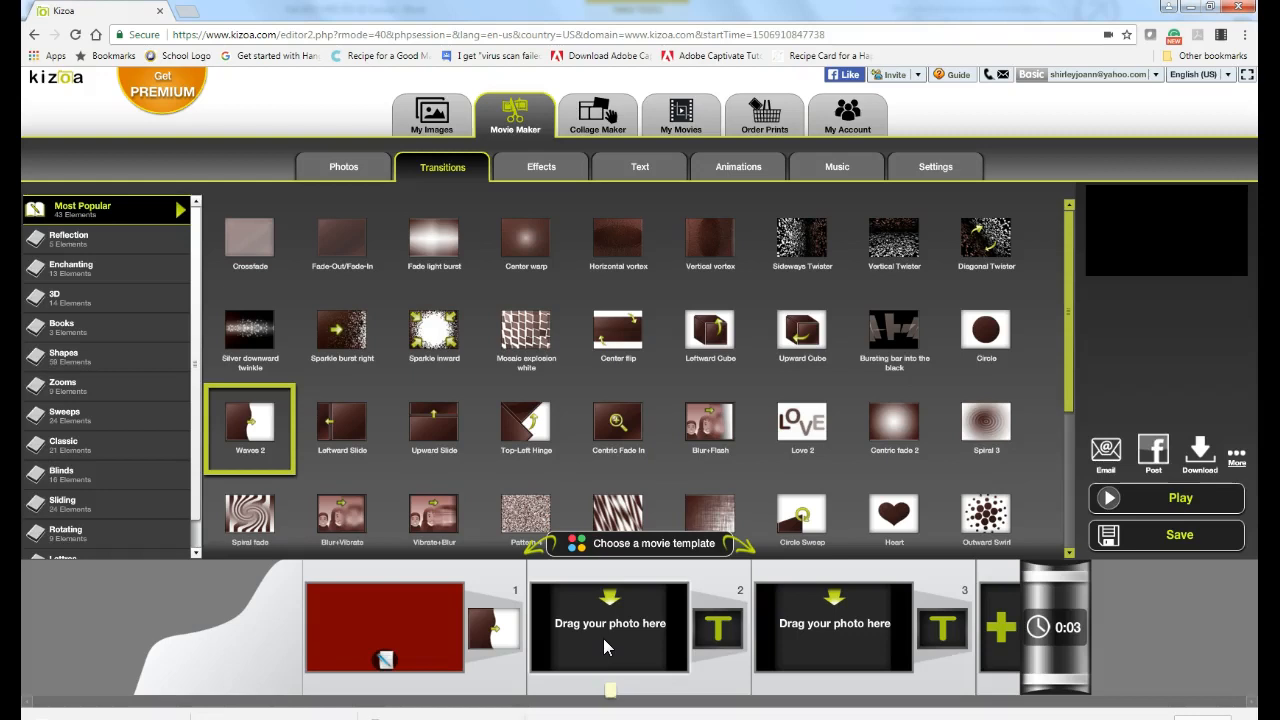
left_click(343, 167)
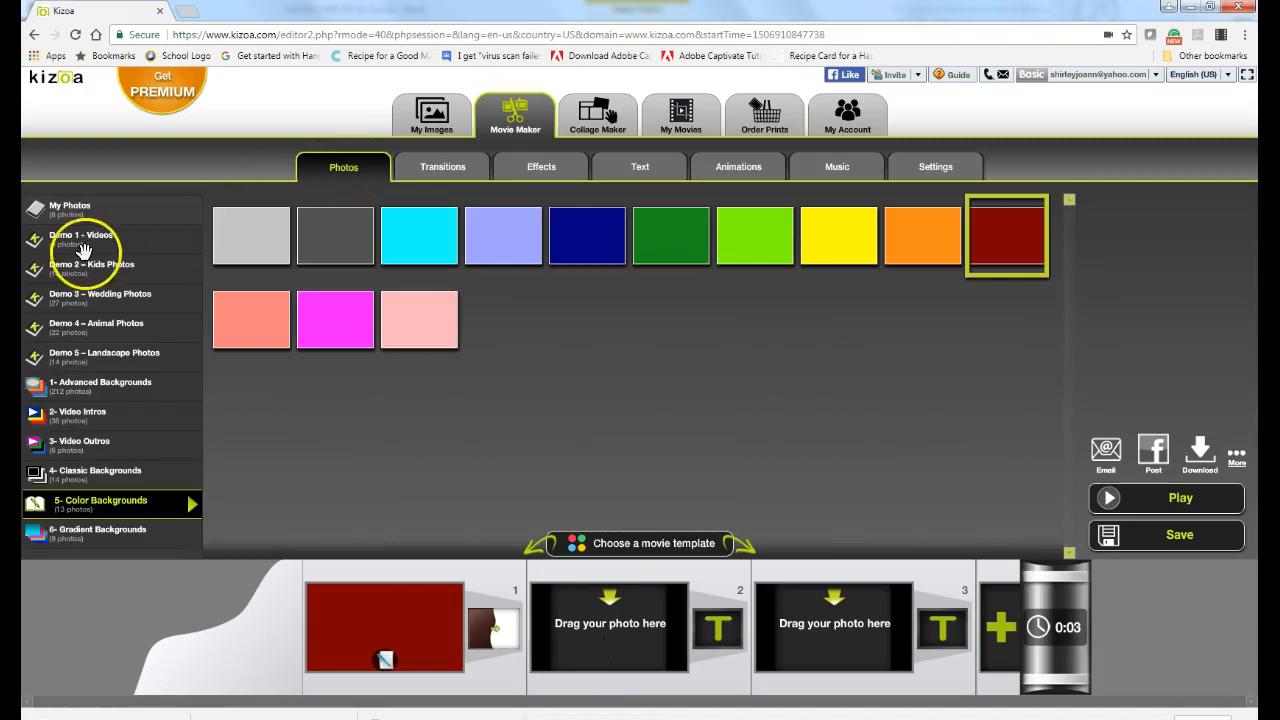
Step: Drag the red rosebud photo from My Photos onto slot 2, making the movie 0:08
left_click(55, 212)
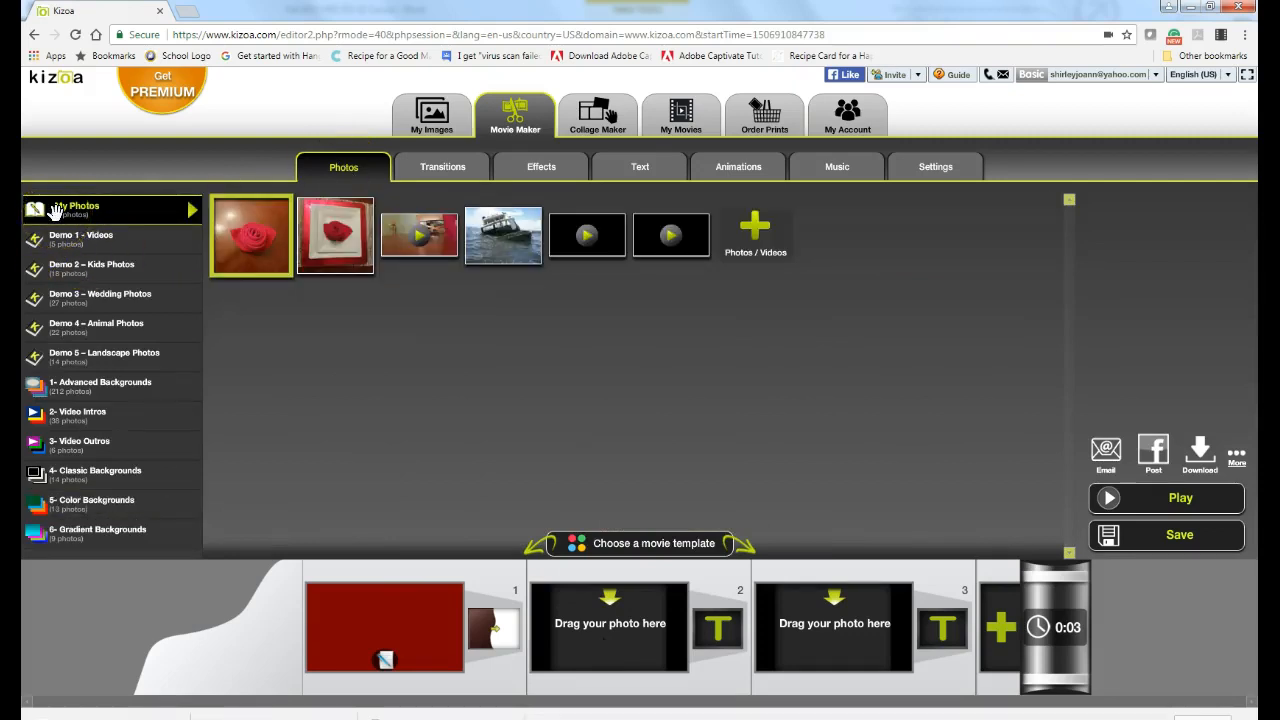
left_click(246, 233)
left_click_drag(248, 234, 598, 630)
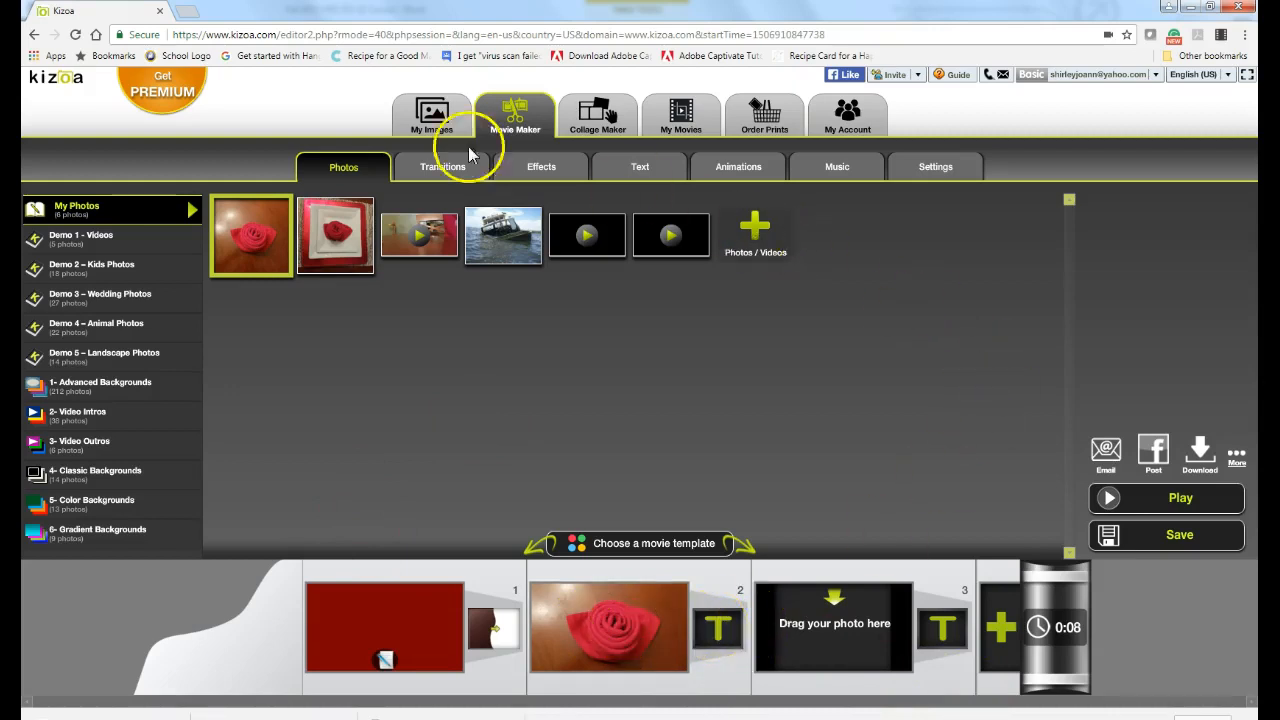
Step: Drop the Circle Sweep transition into the slot after the rosebud slide 2
left_click(428, 167)
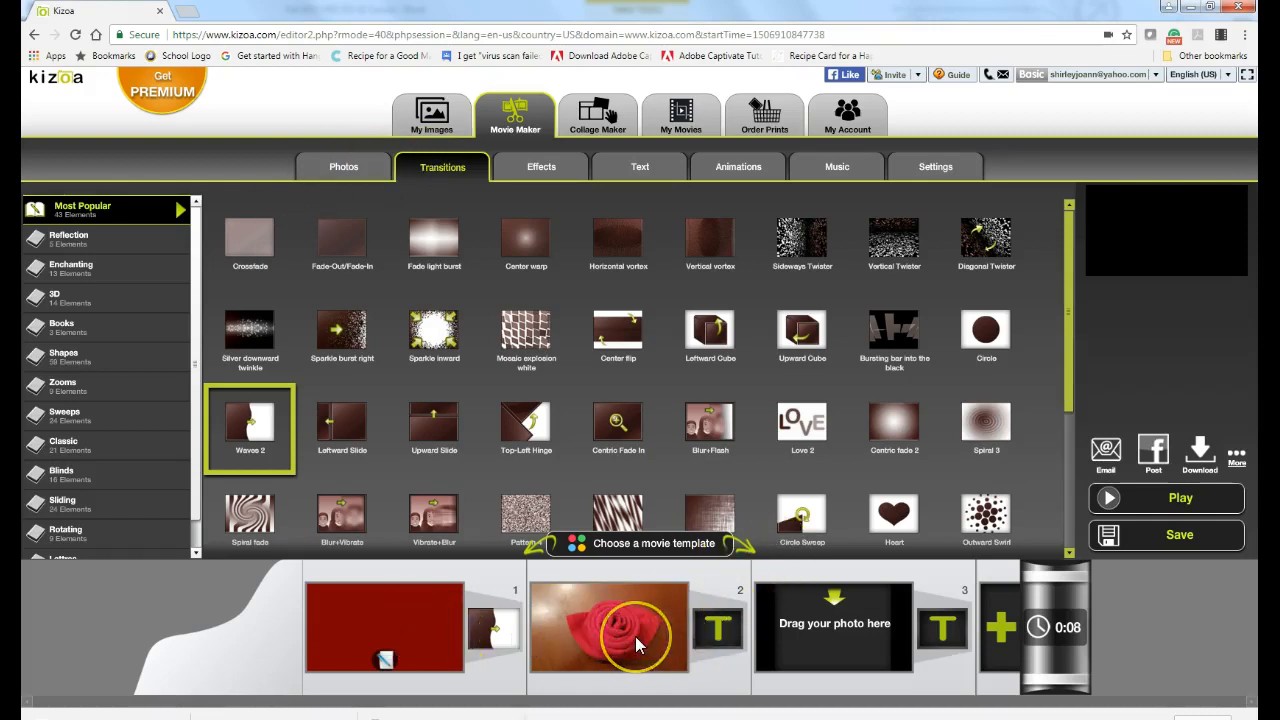
left_click_drag(817, 530, 732, 645)
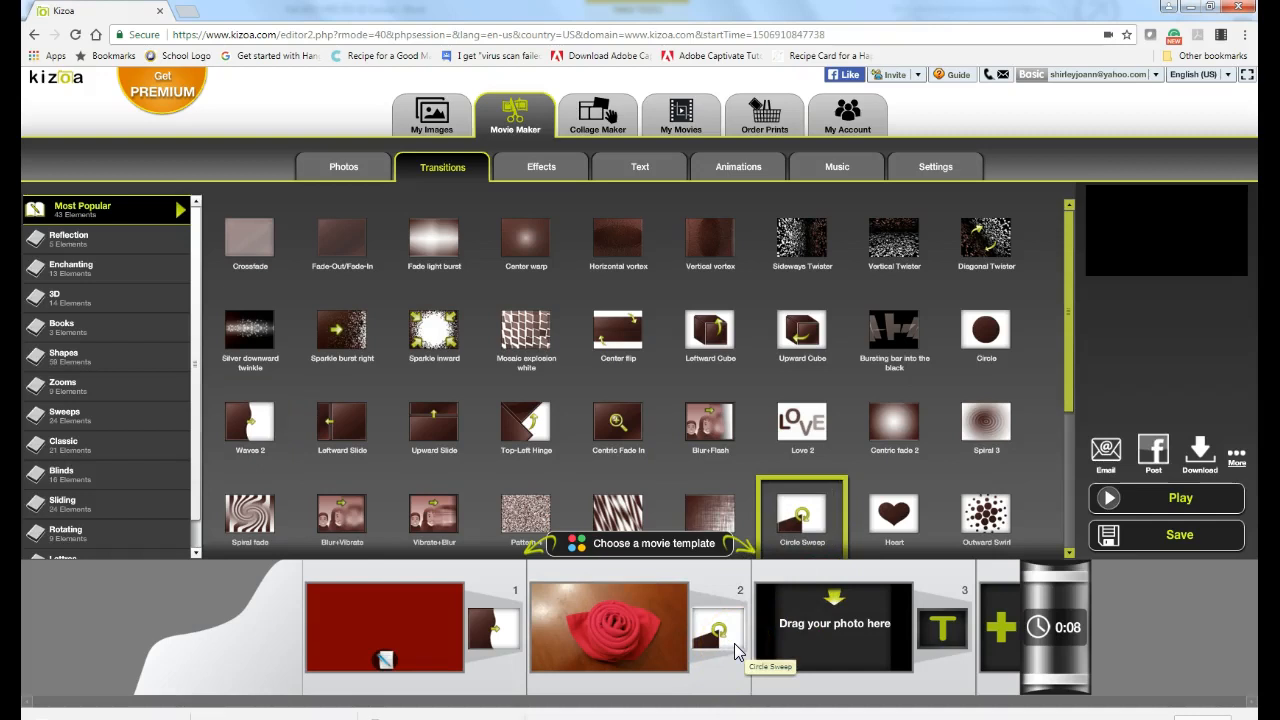
left_click(836, 630)
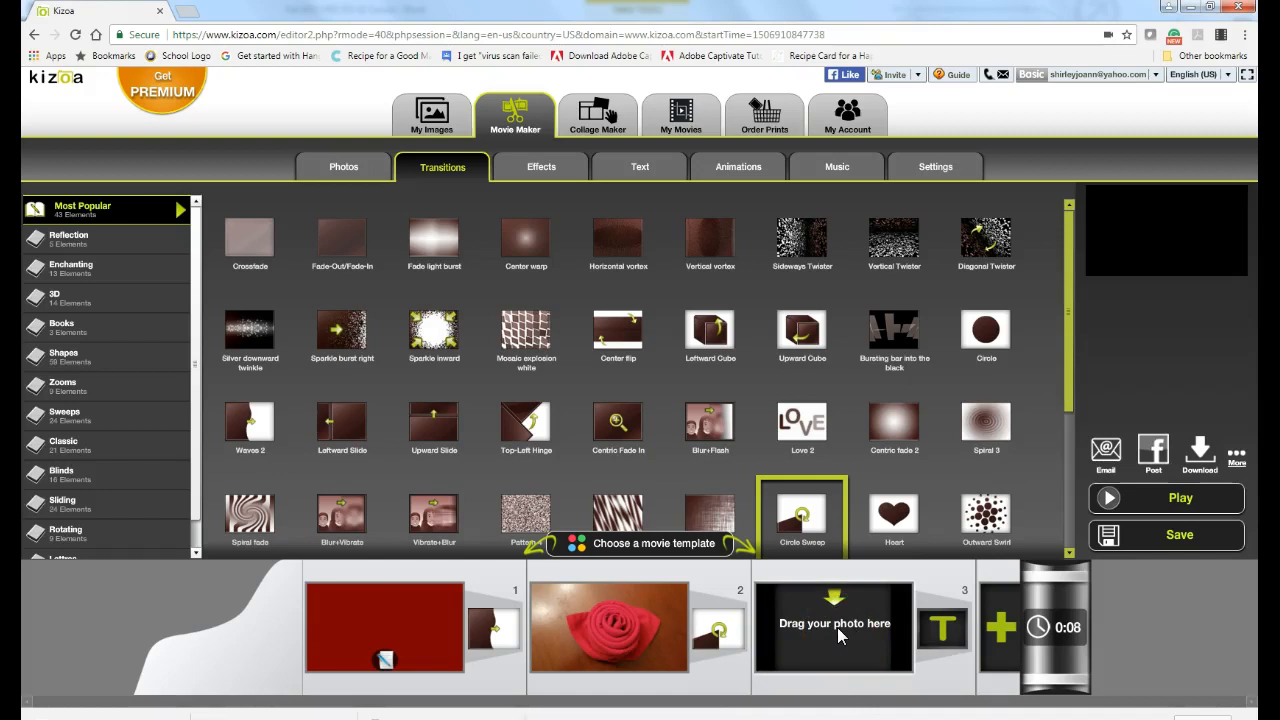
Step: Preview the Wildlife.wmv clip and place it in slide 3, extending the movie to 1:44
left_click(343, 170)
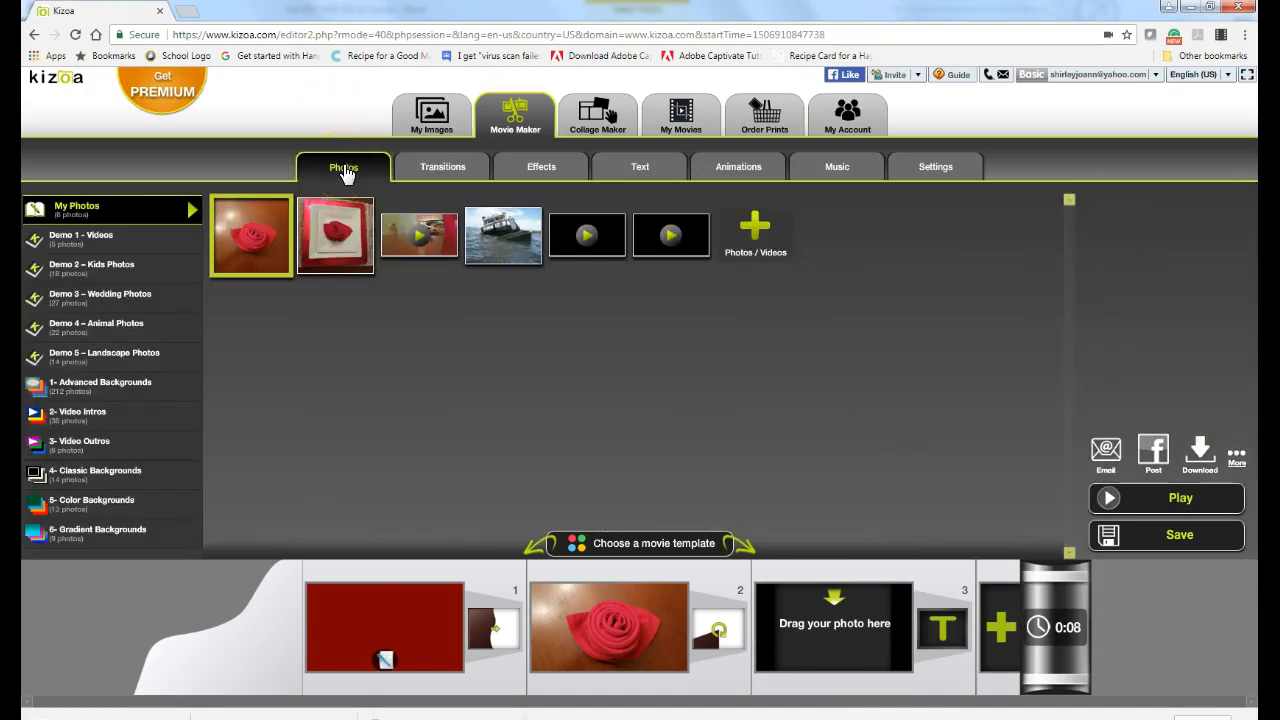
mouse_move(692, 240)
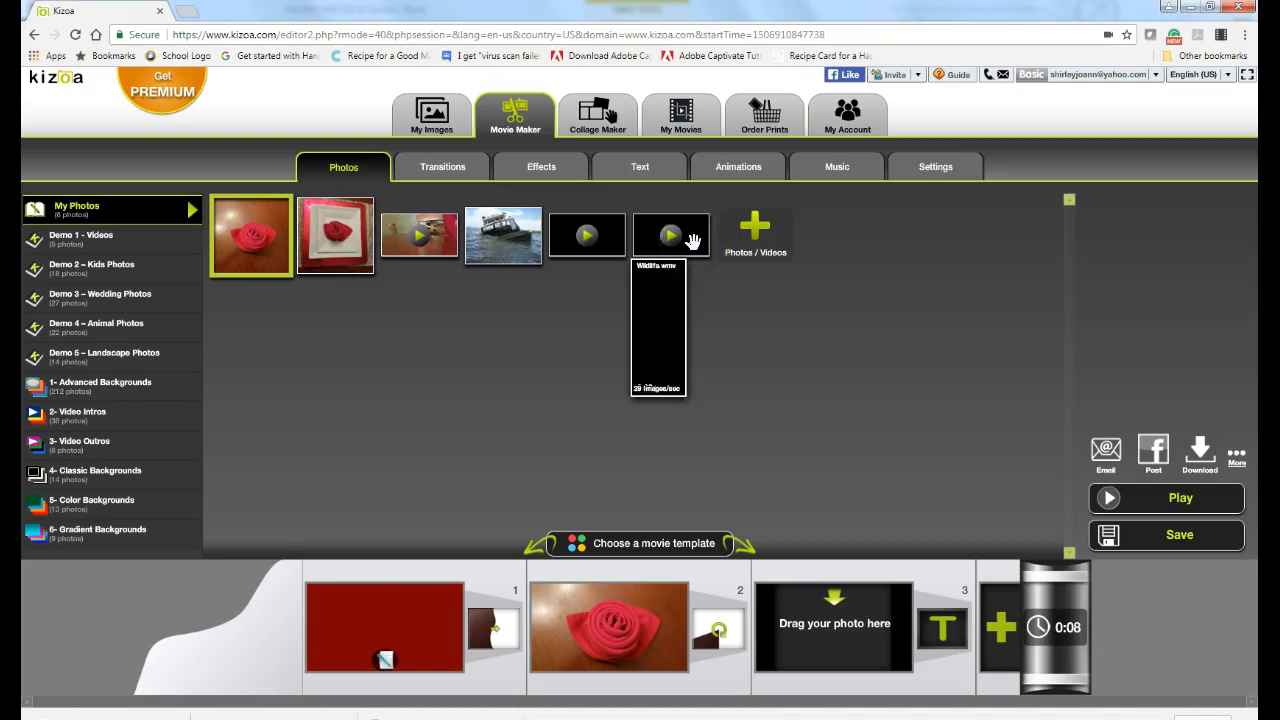
left_click(607, 244)
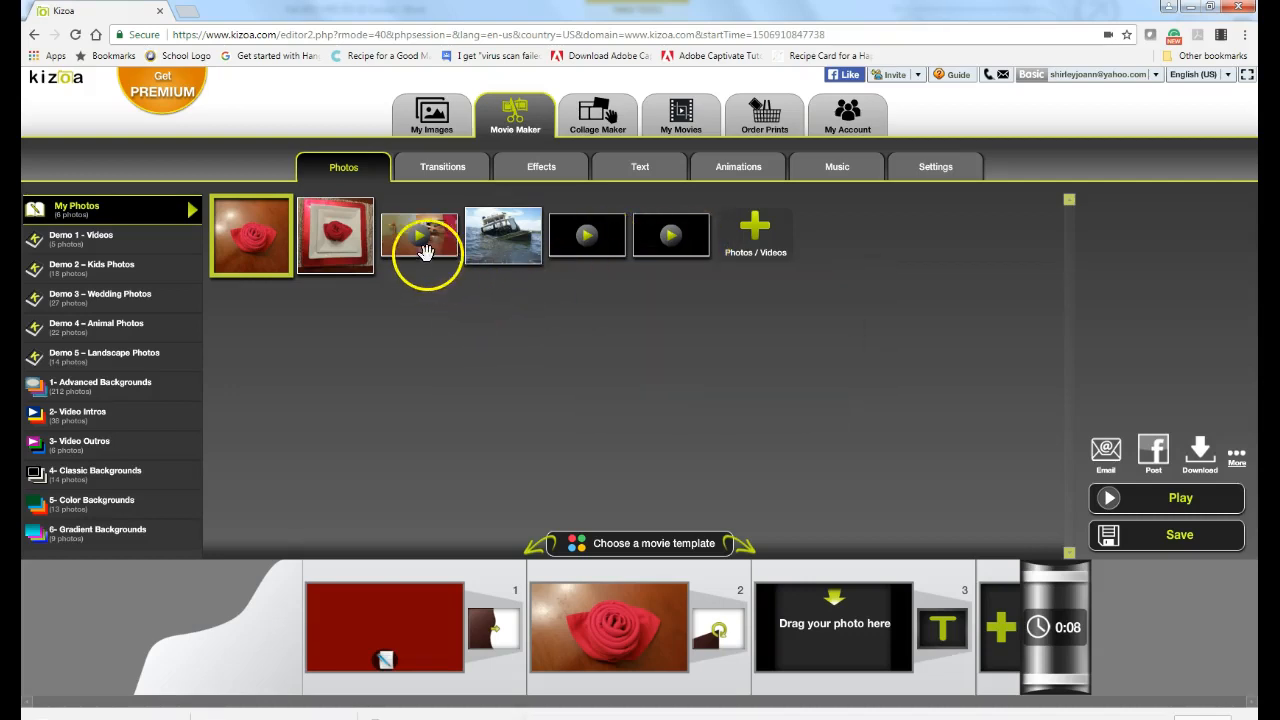
left_click_drag(415, 238, 801, 630)
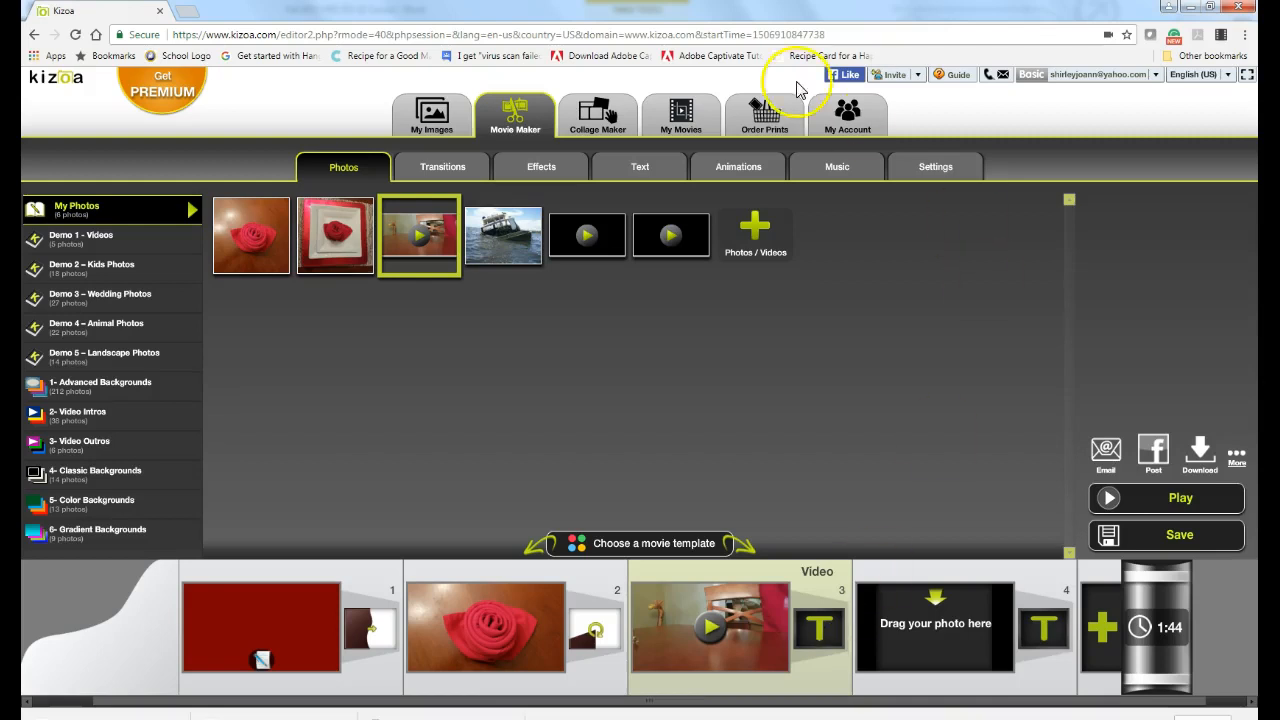
Step: Add the Center flip transition after video slide 3, bringing the movie to 1:41
left_click(447, 170)
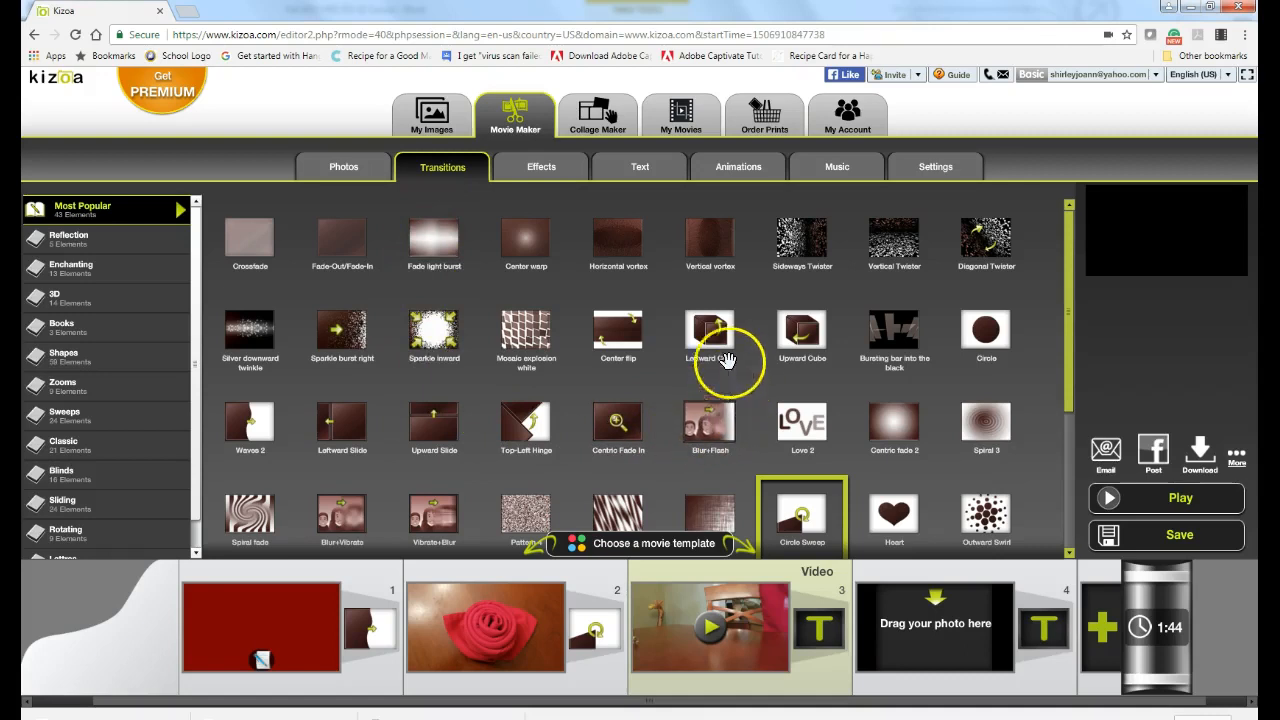
left_click_drag(616, 331, 826, 647)
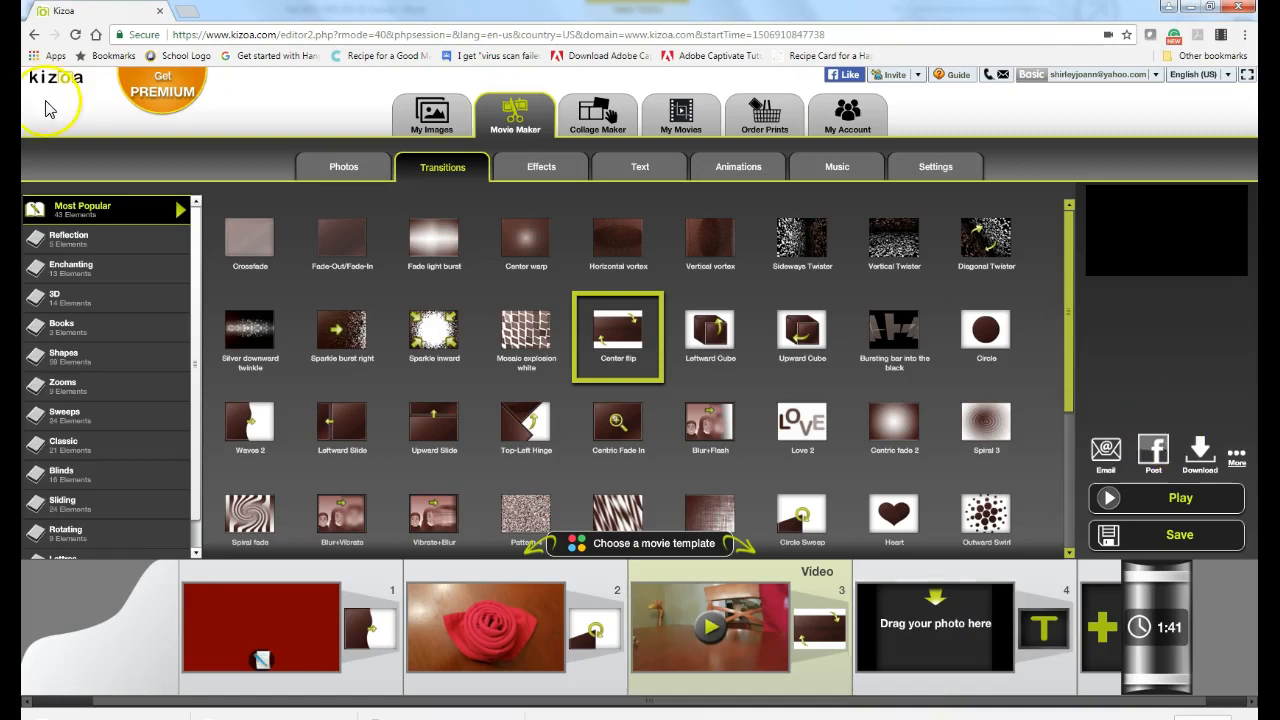
Step: Place the rosebud-on-white-plate photo from My Photos into slide 4
left_click(345, 170)
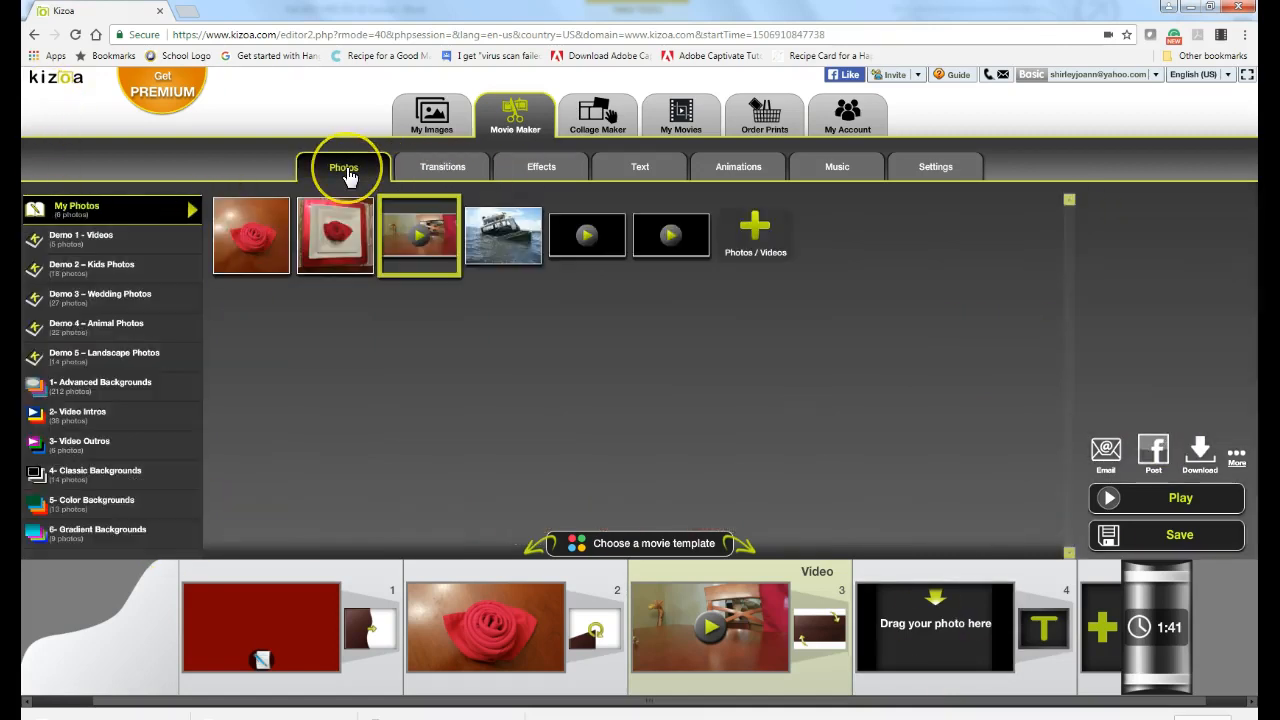
left_click_drag(310, 228, 917, 645)
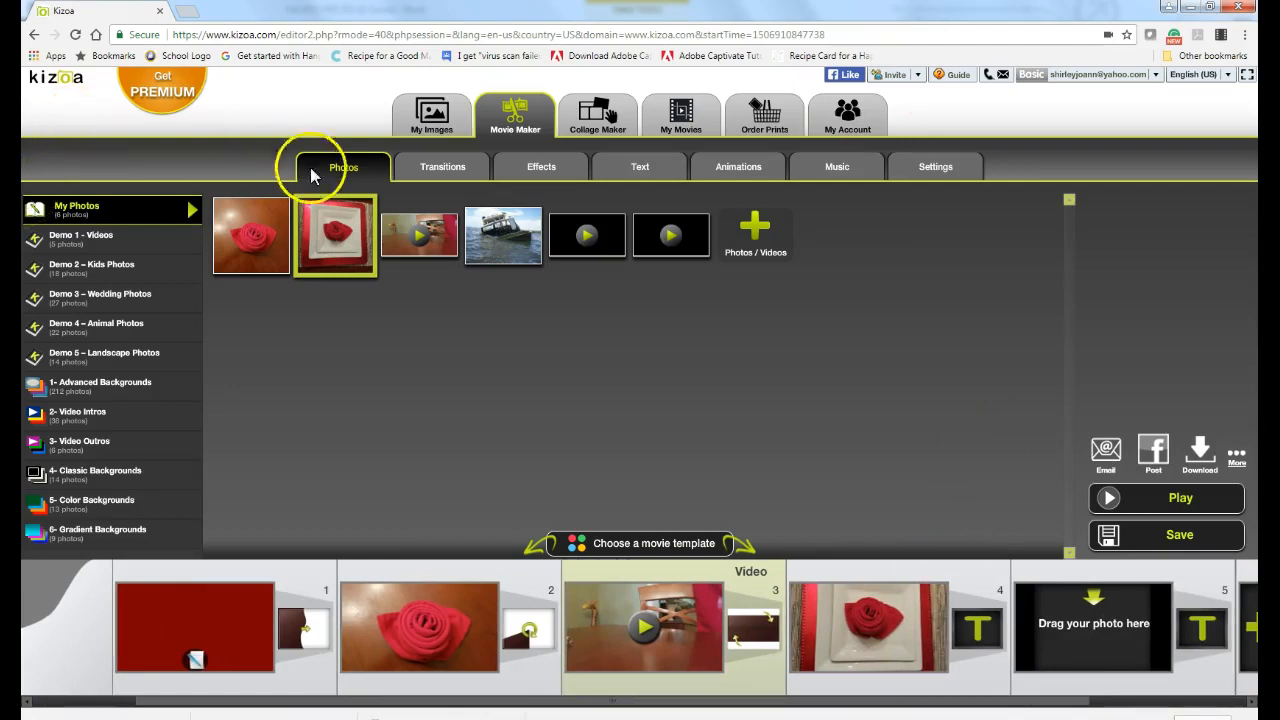
Step: Add the speckled Pattern transition after slide 4, the rose-on-plate photo
left_click(423, 168)
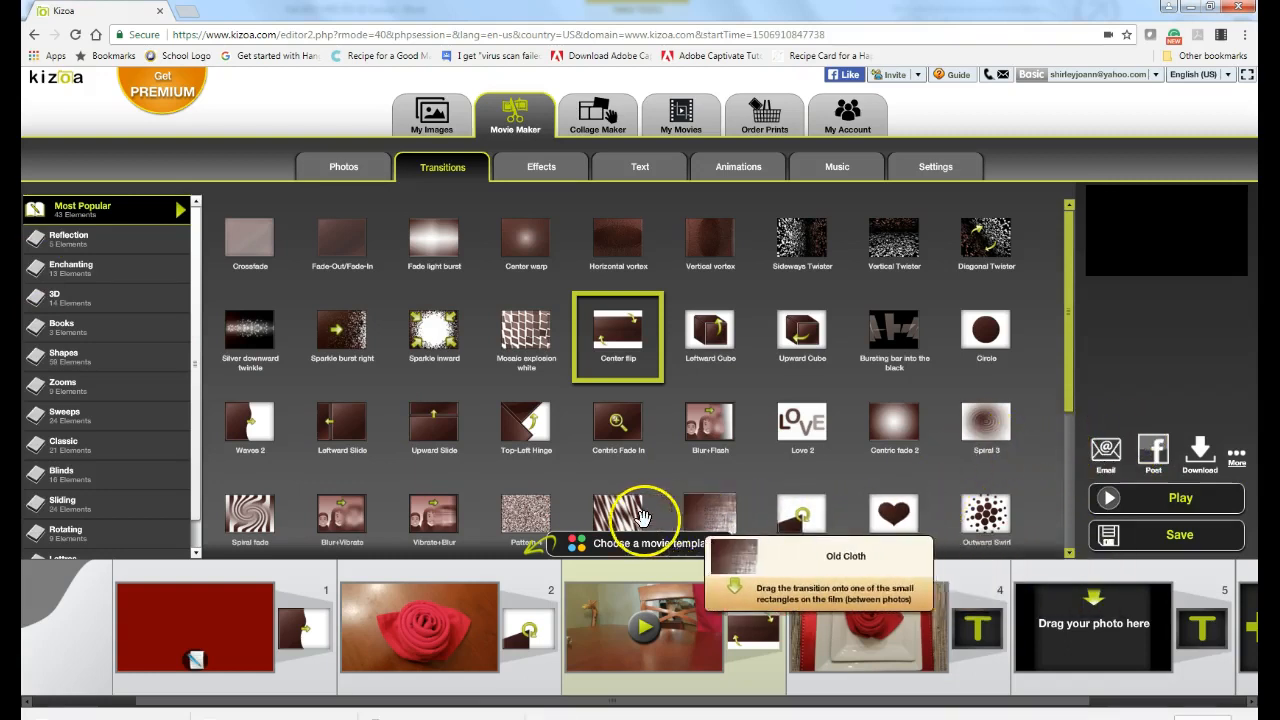
left_click_drag(524, 517, 978, 630)
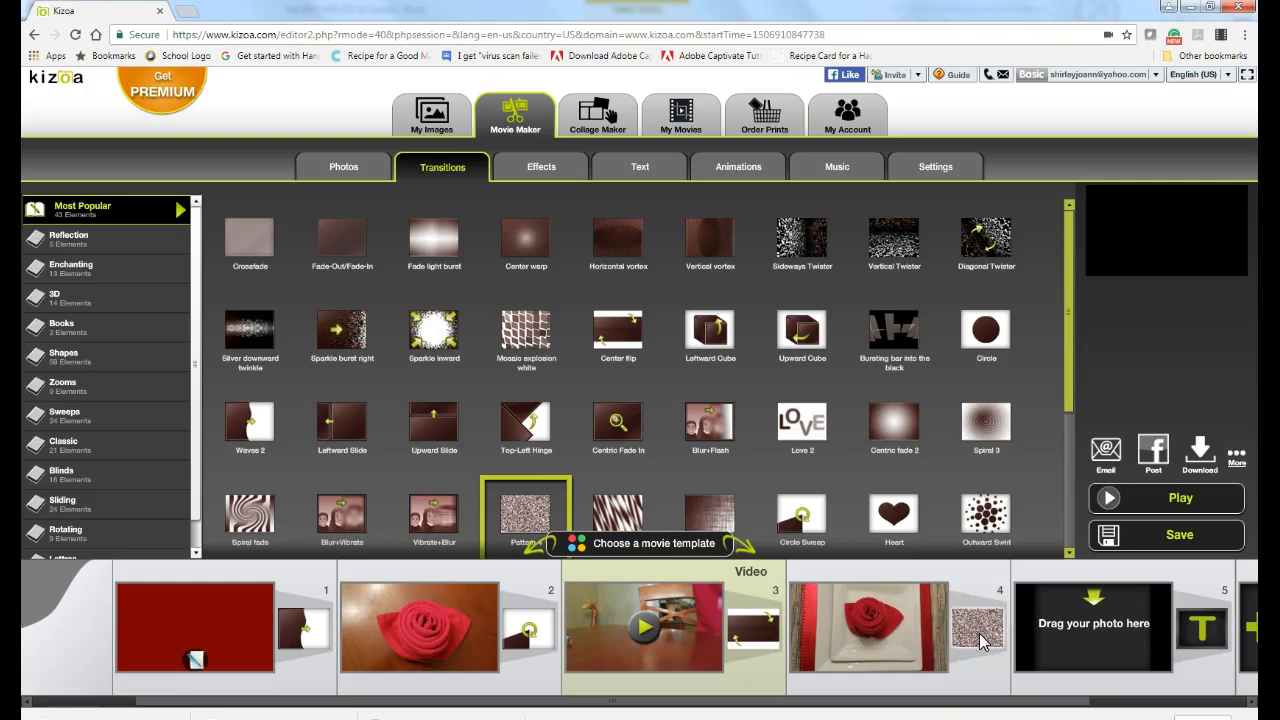
left_click(1003, 340)
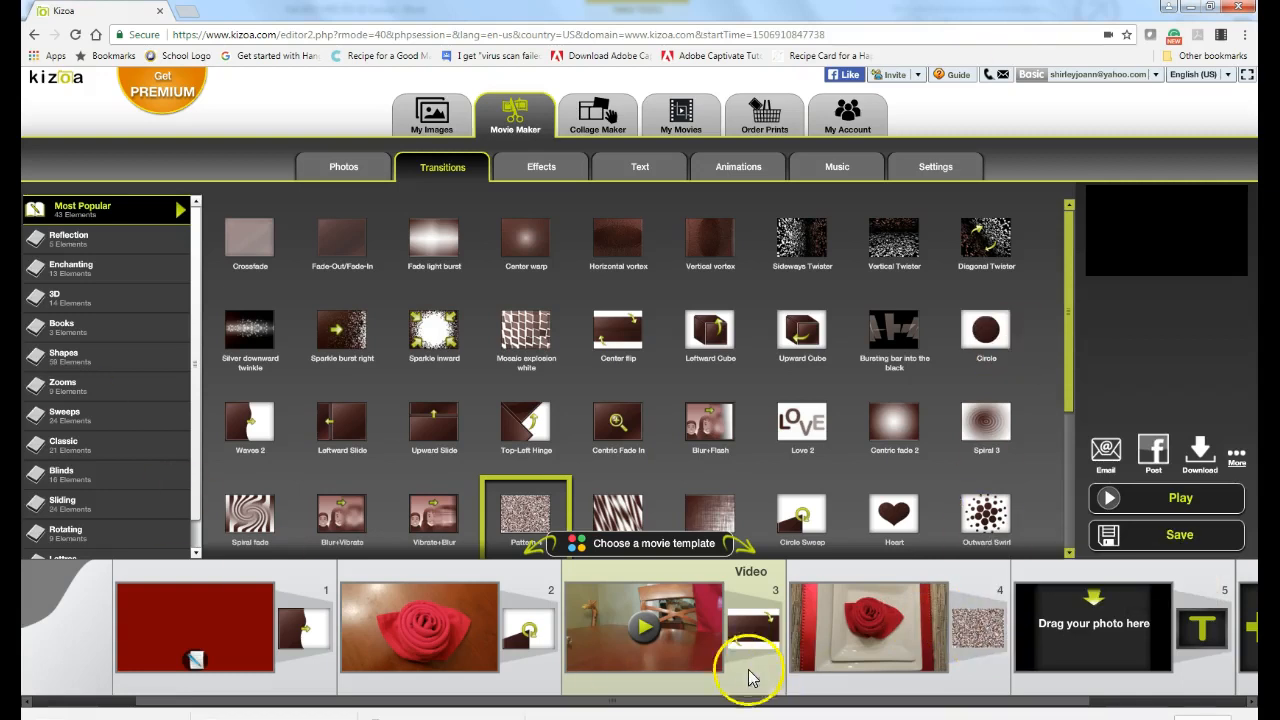
mouse_move(1066, 627)
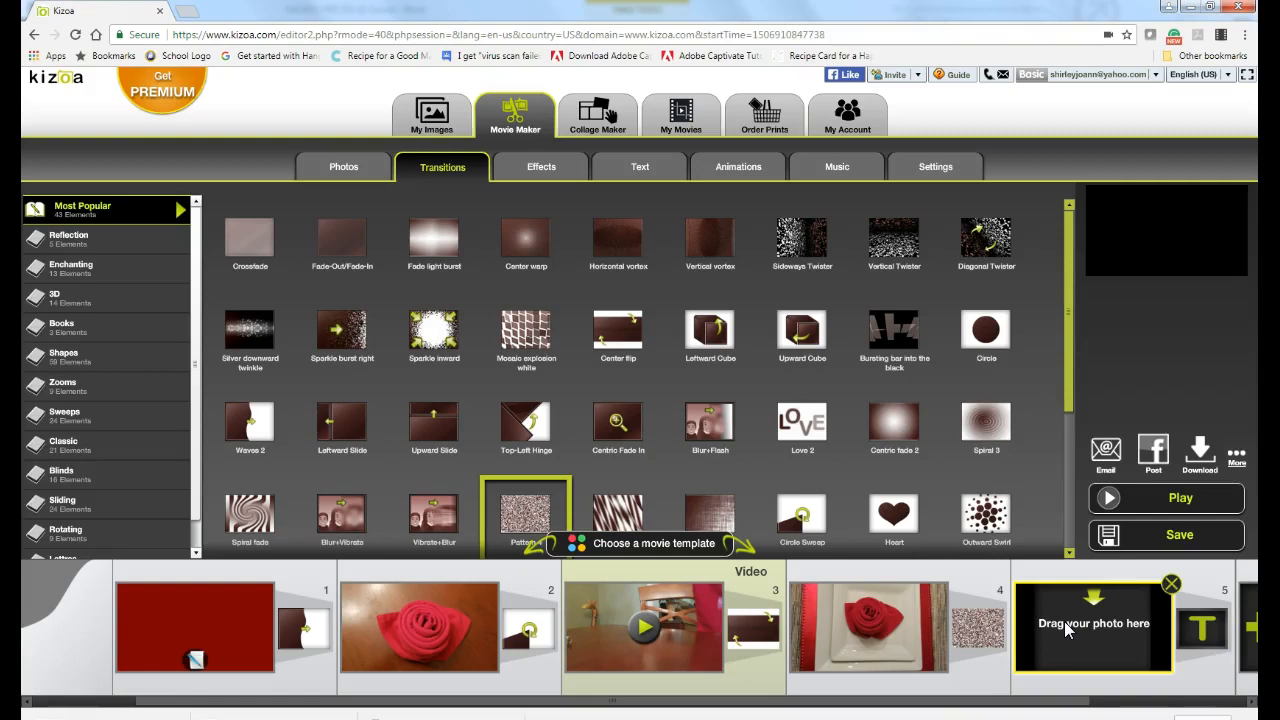
Step: Fill slot 5 with the ornate dark chalkboard background from 4- Classic Backgrounds
left_click(340, 168)
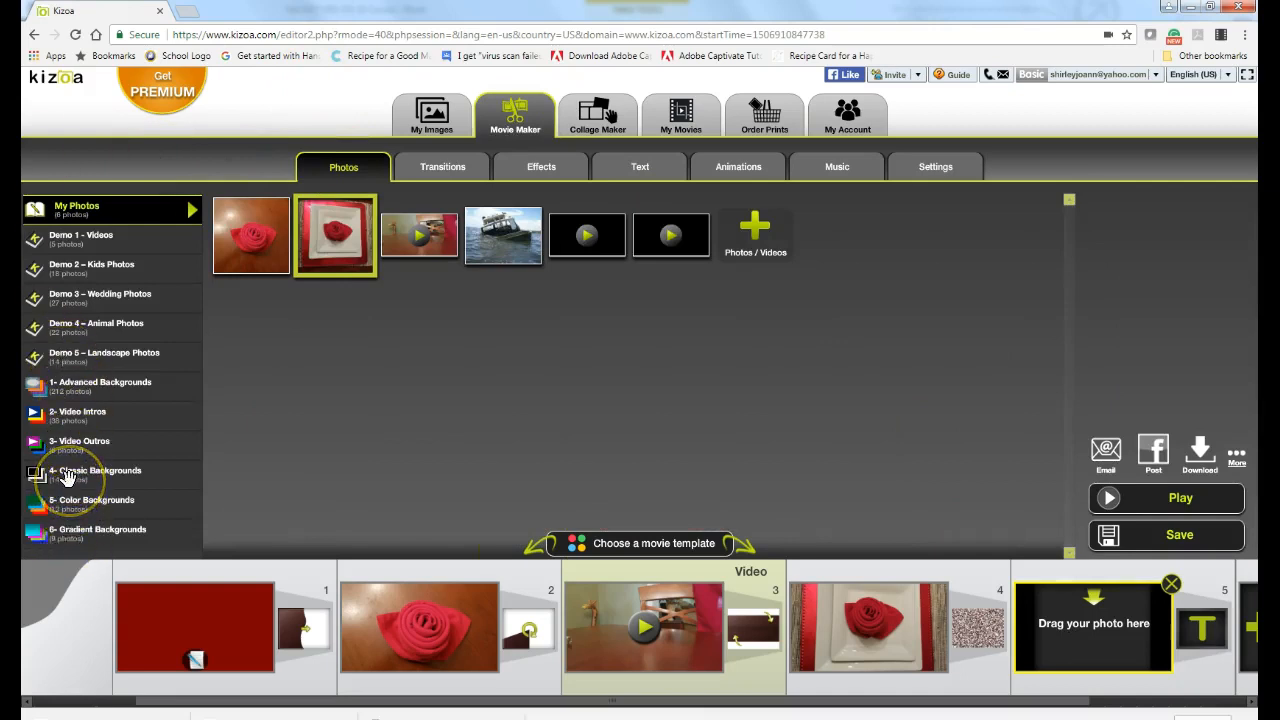
left_click(66, 476)
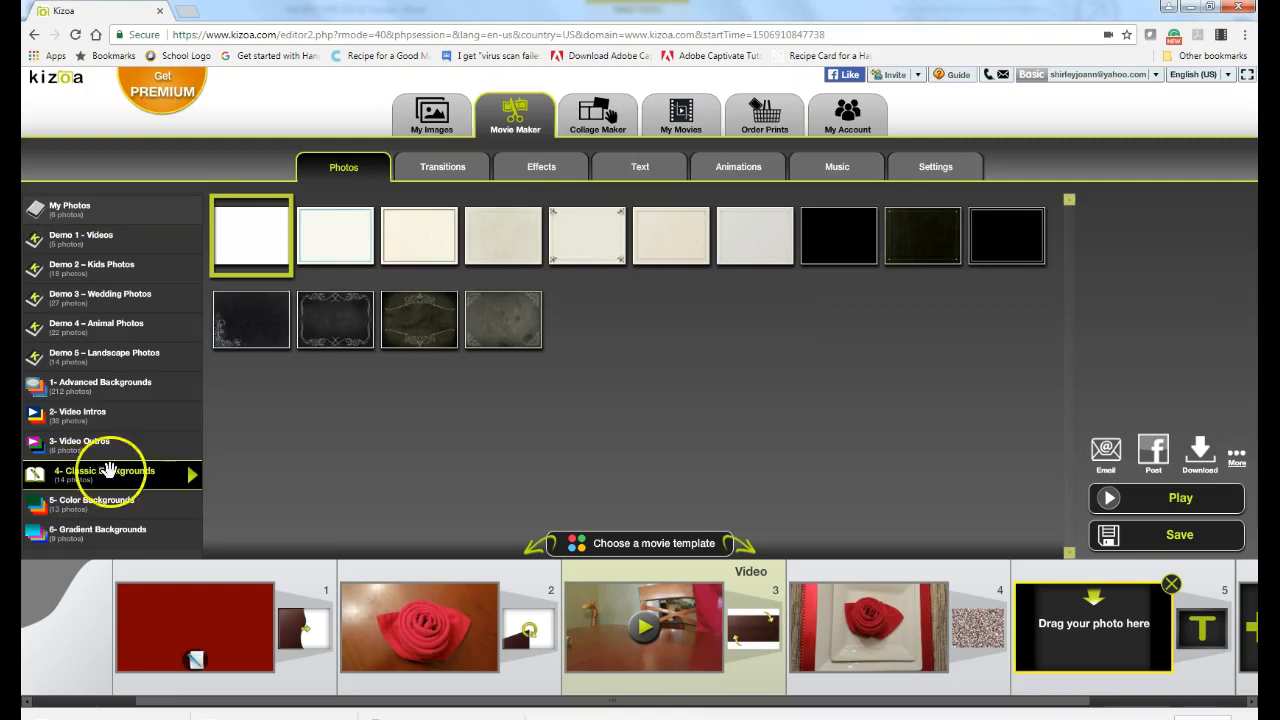
left_click(331, 328)
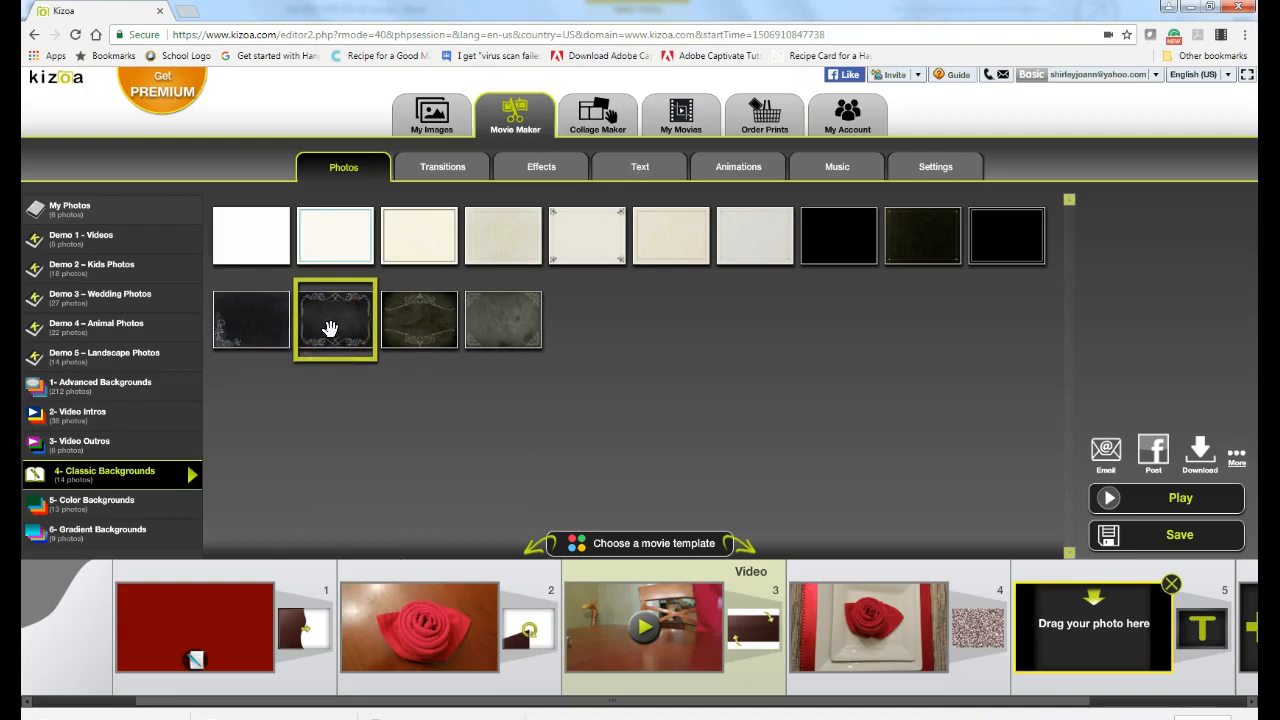
left_click_drag(331, 328, 1002, 642)
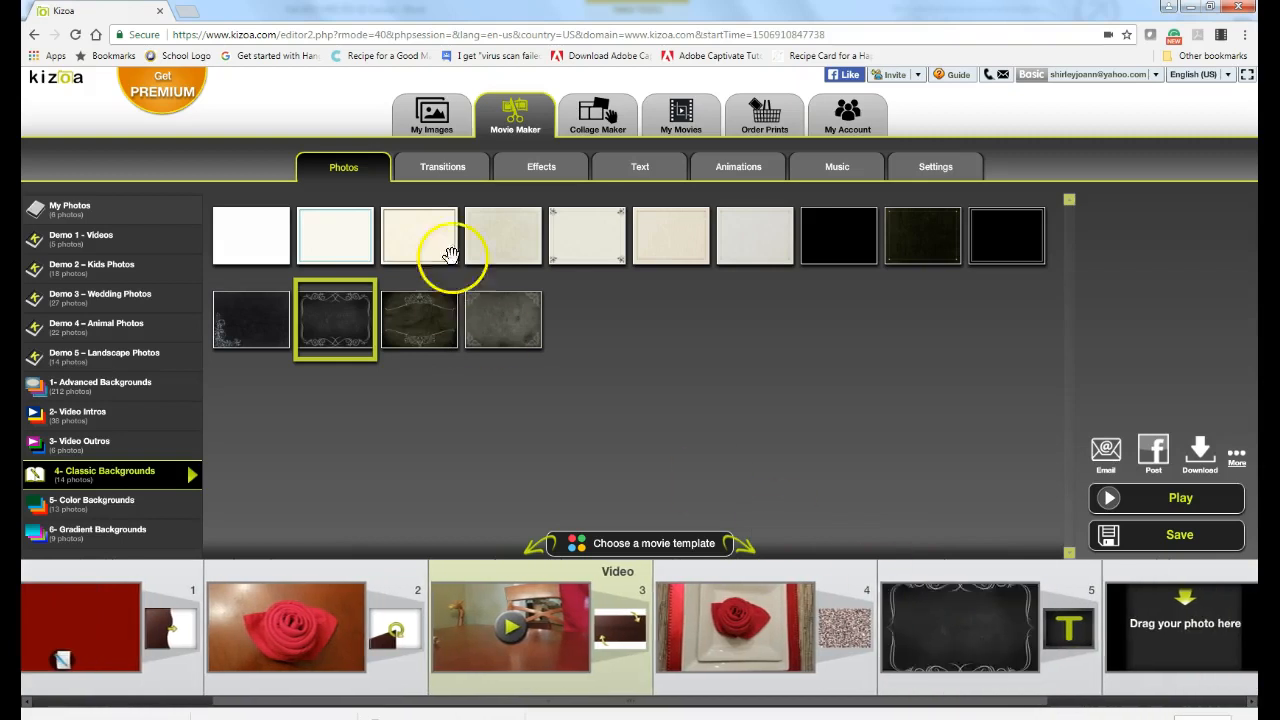
Step: Apply the Top blue faded banner text effect to chalkboard slide 5
left_click(643, 172)
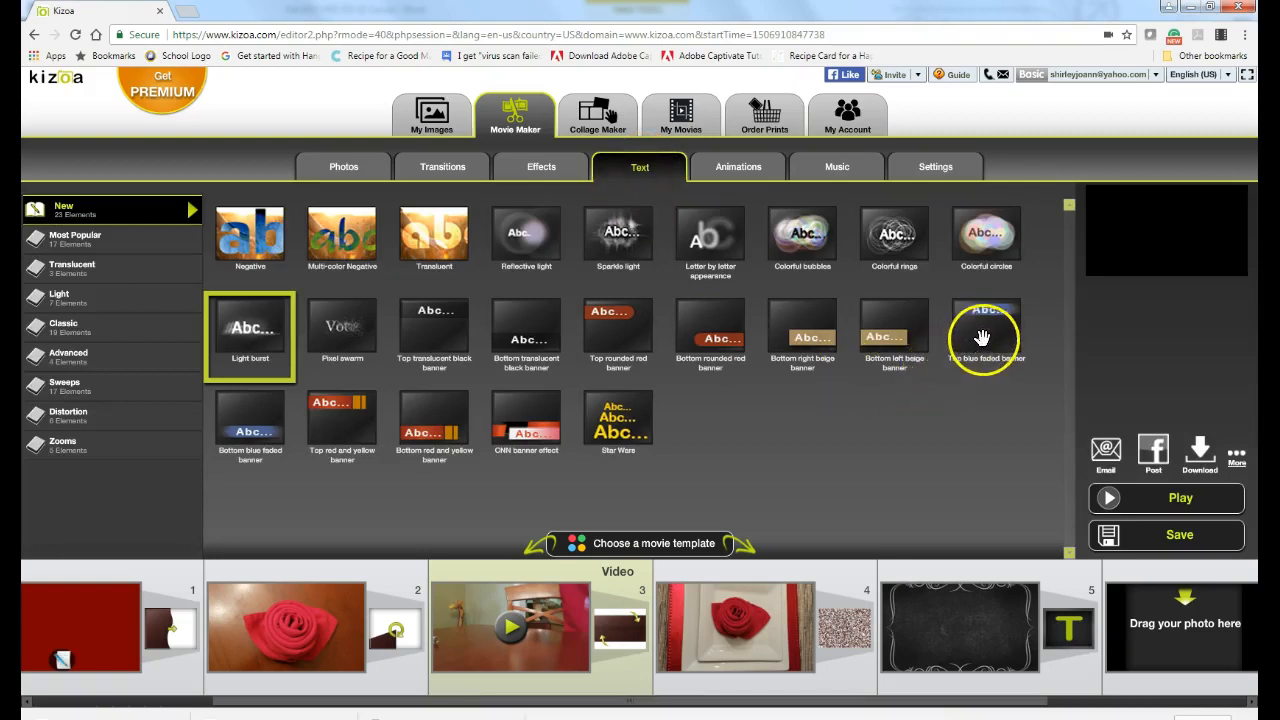
mouse_move(983, 335)
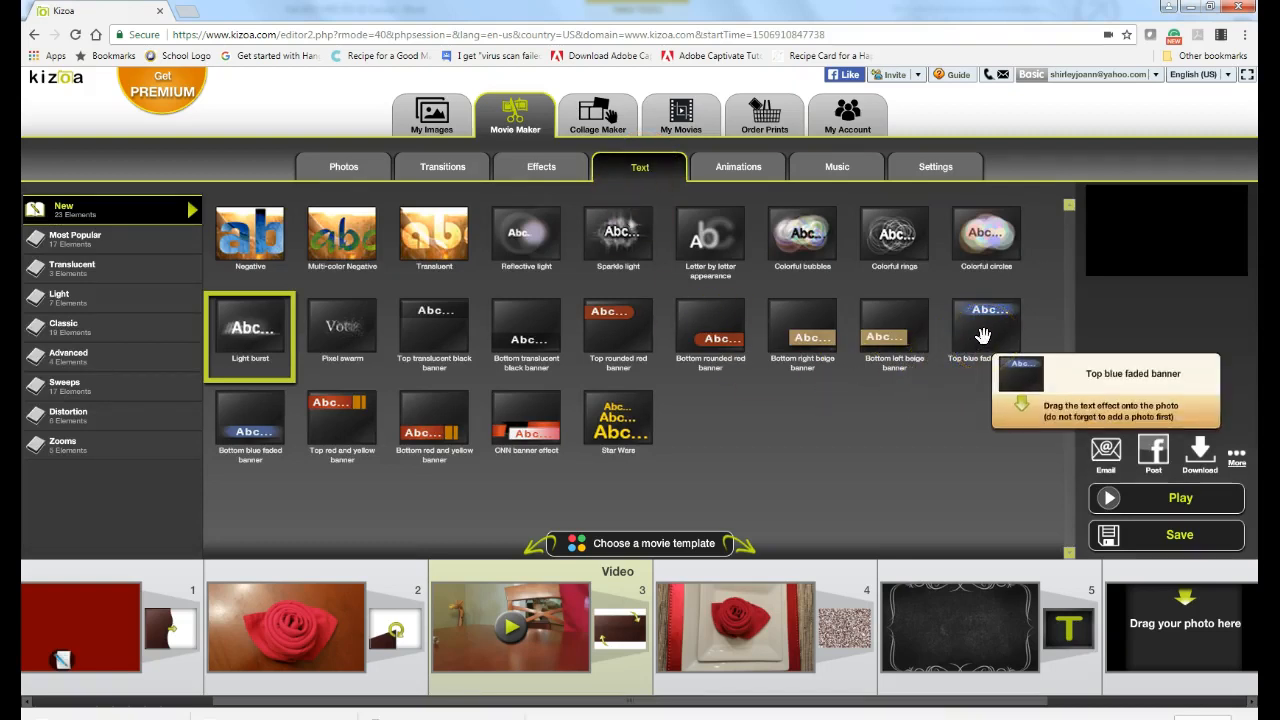
left_click(983, 335)
left_click_drag(975, 340, 955, 651)
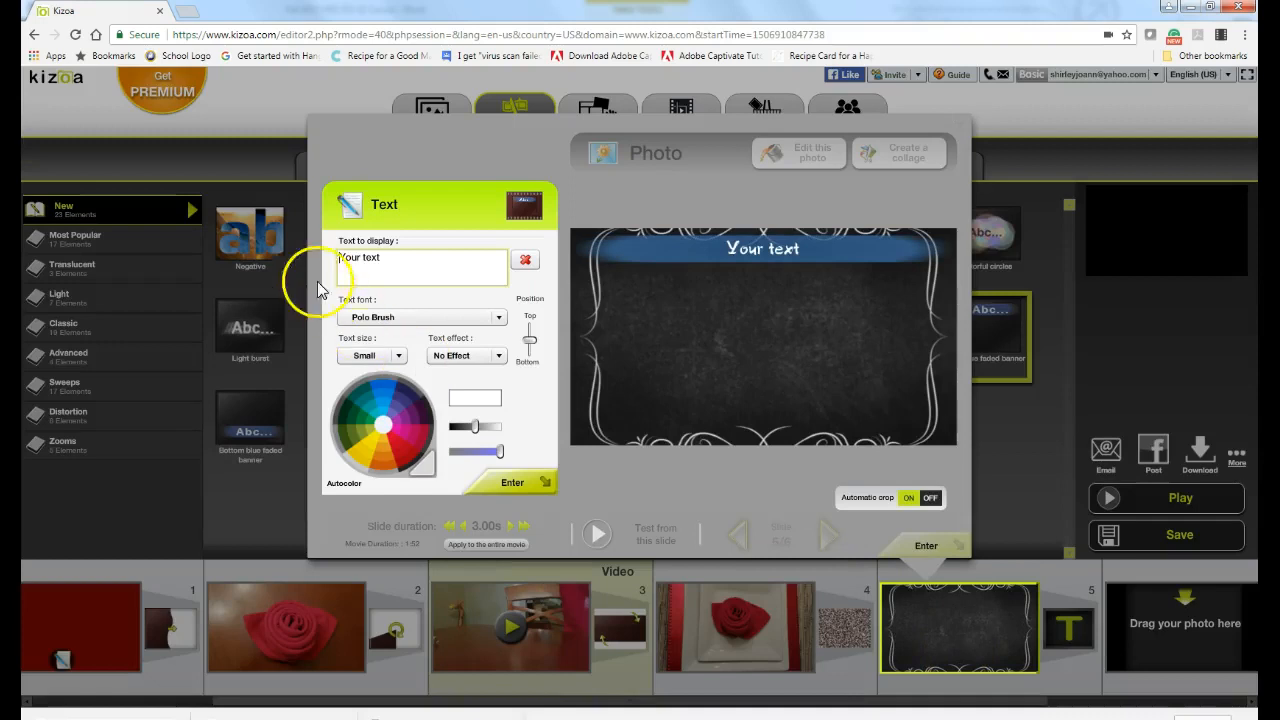
Step: Replace 'Your text' with 'Created and narrated by' and the narrator's name on a second line
left_click_drag(339, 256, 398, 253)
key("BackSpace")
type("Created and narrated by Shirle")
key("BackSpace")
key("BackSpace")
key("BackSpace")
key("BackSpace")
key("BackSpace")
key("BackSpace")
key("BackSpace")
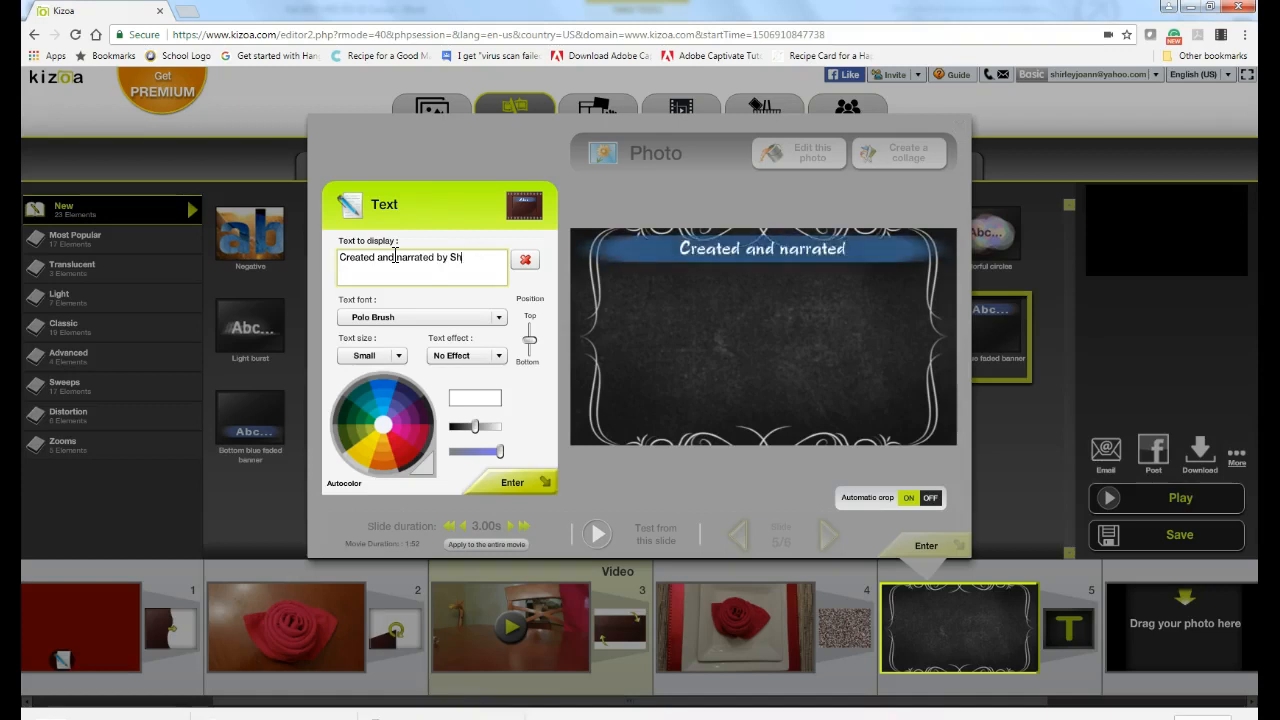
type("Dr. C")
key("BackSpace")
key("BackSpace")
type("Shirley J. Caruso")
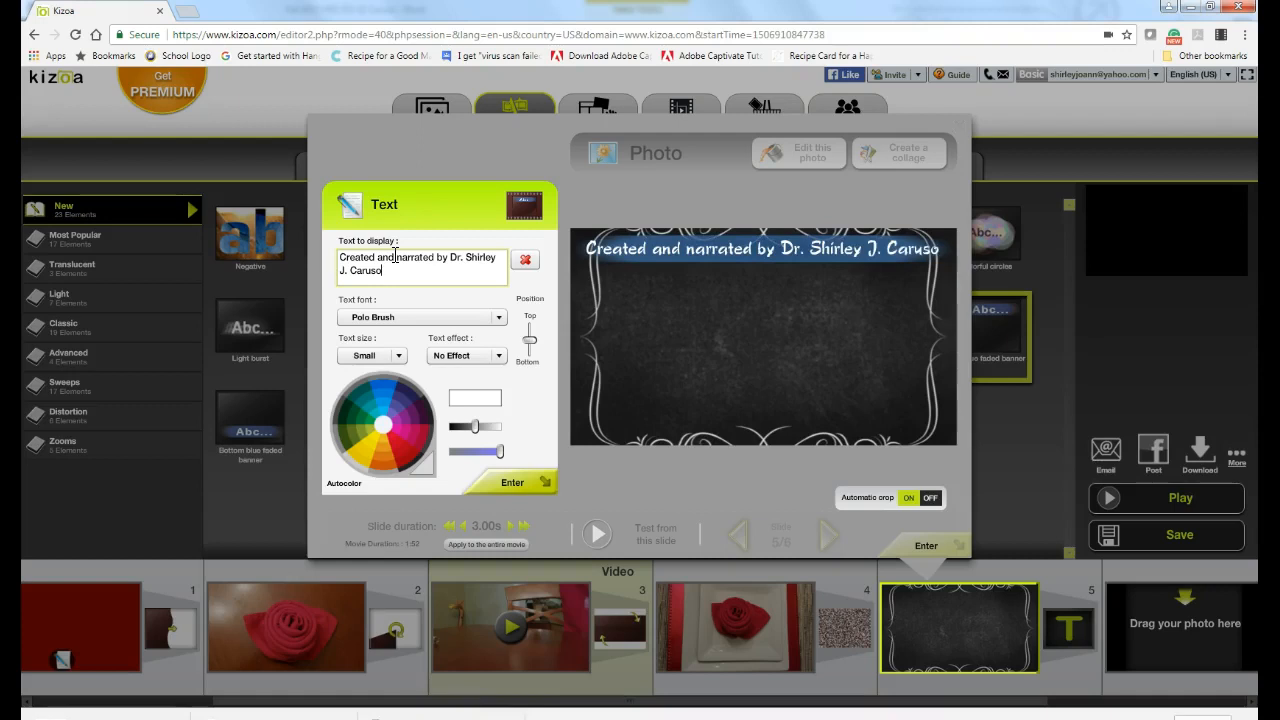
left_click(427, 267)
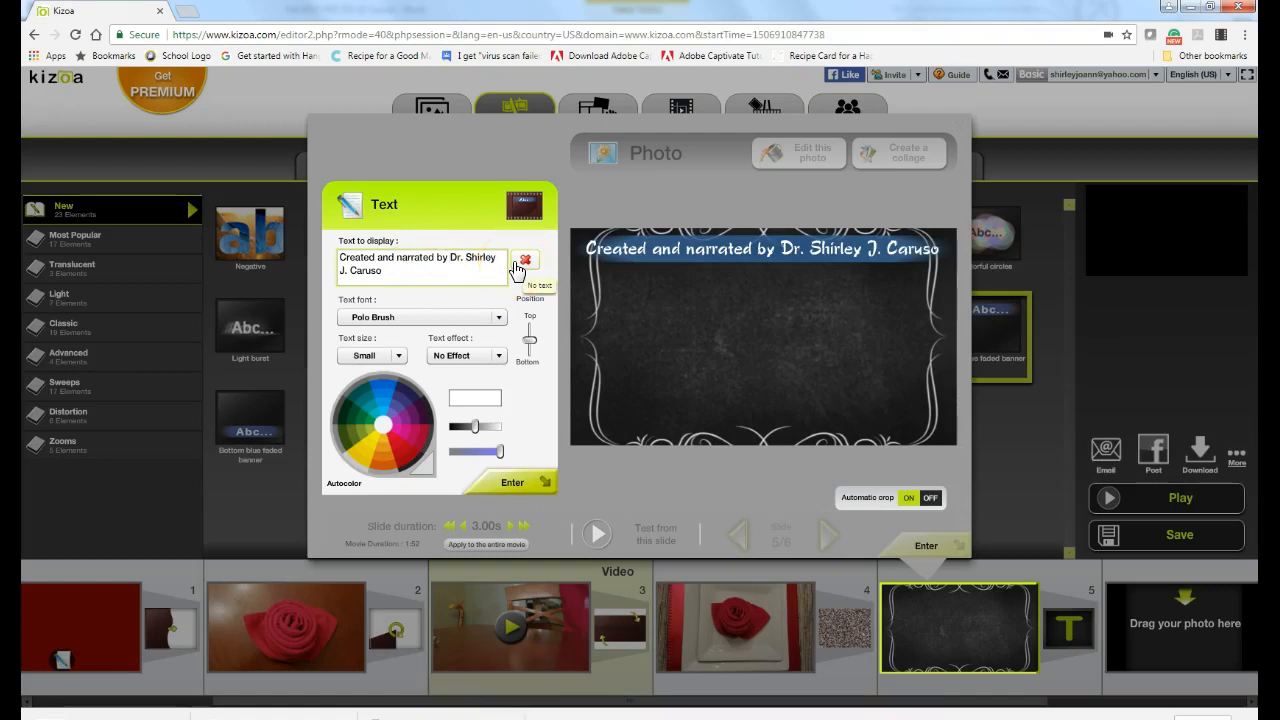
key("Return")
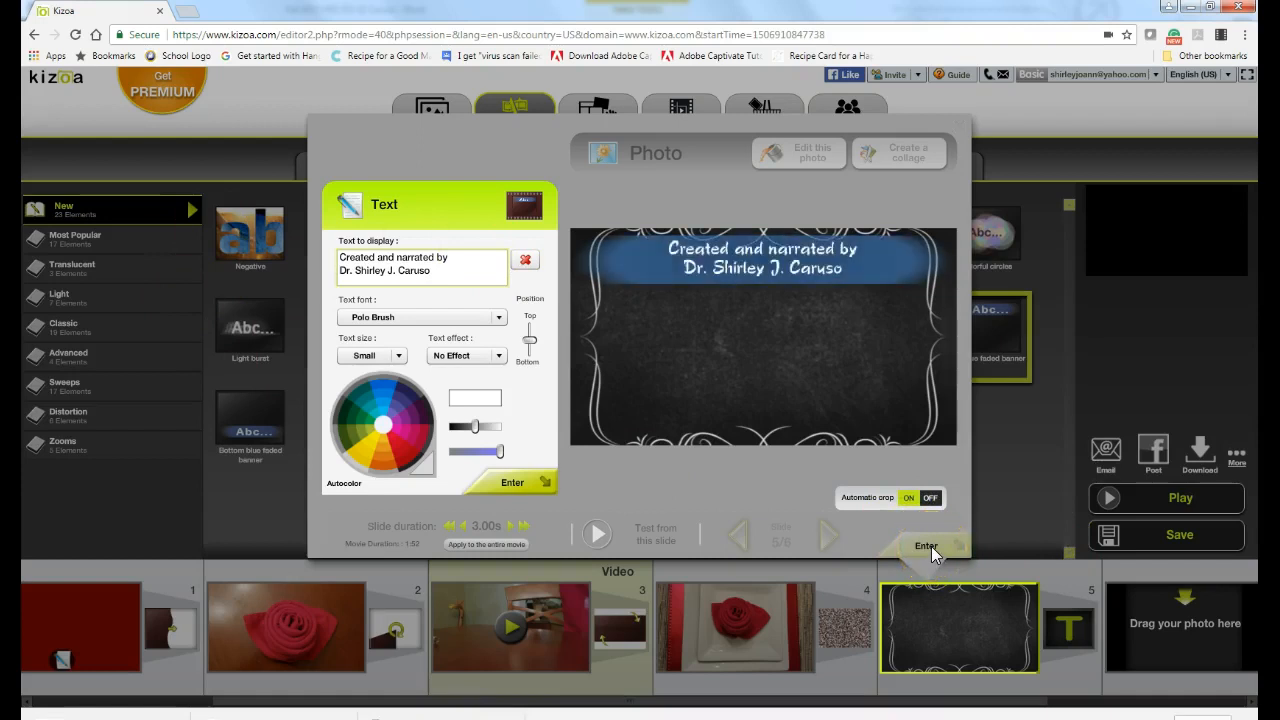
left_click(512, 483)
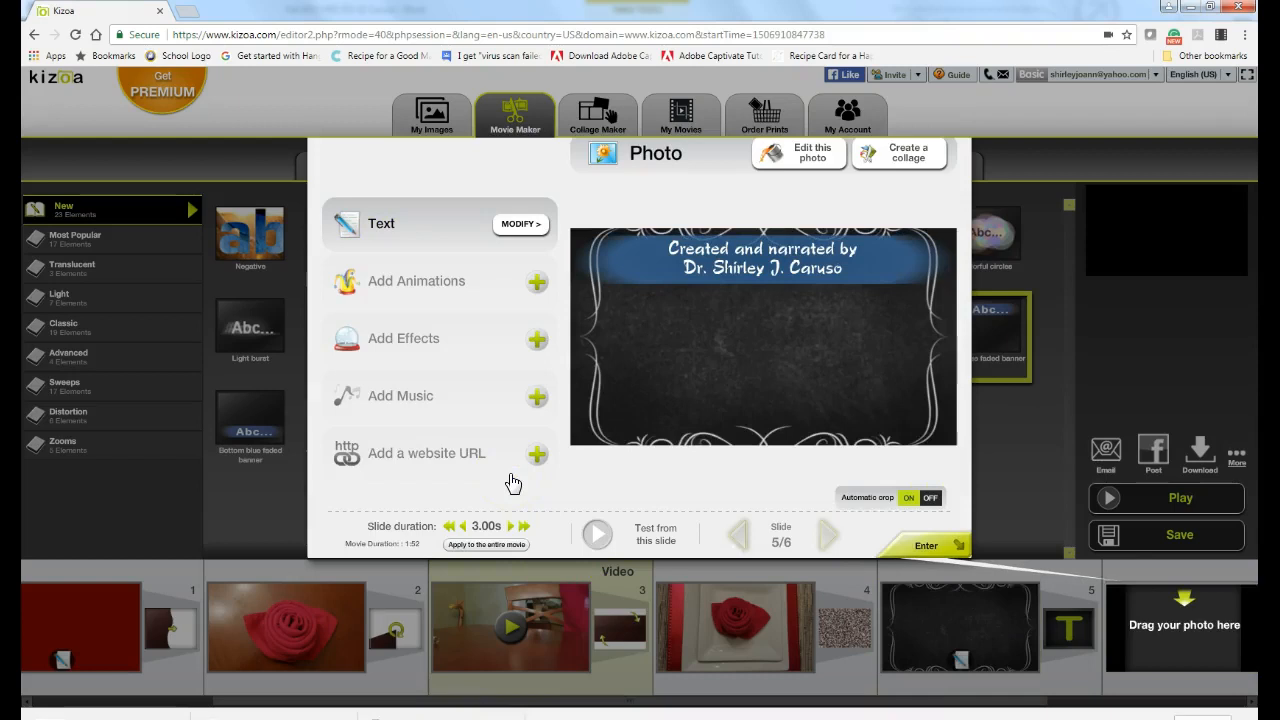
left_click(940, 548)
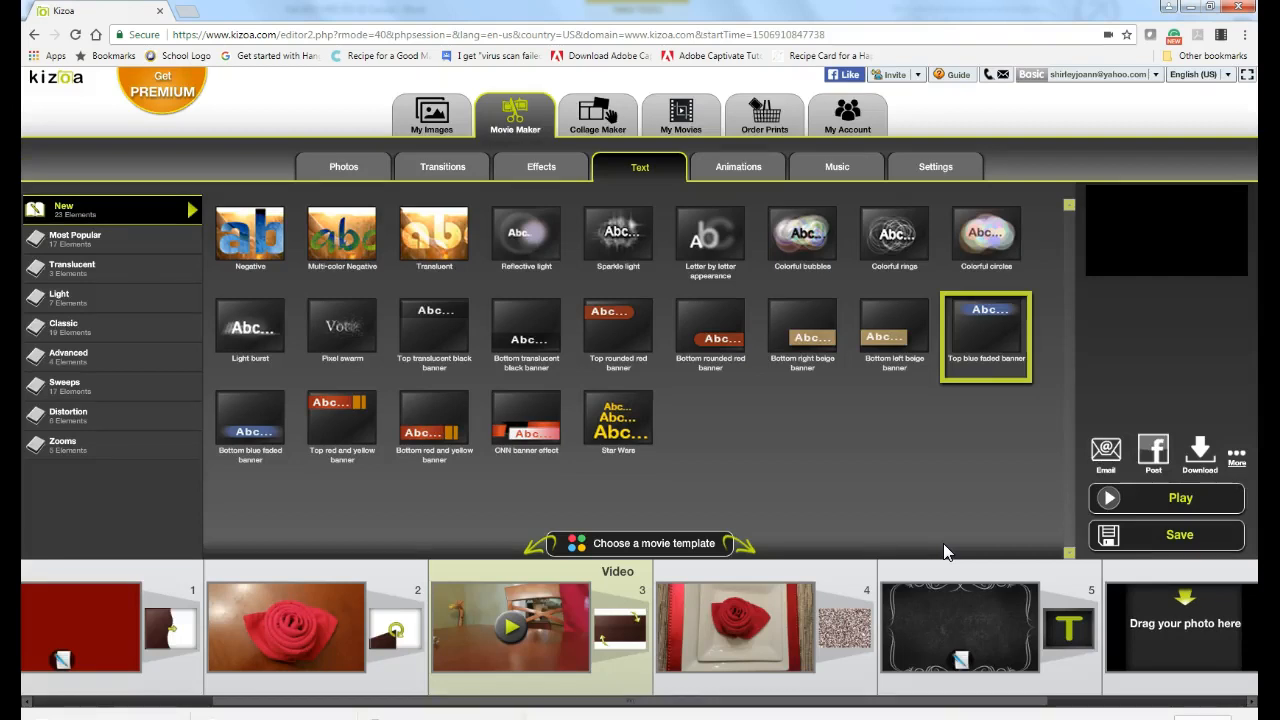
Step: Preview Classical tracks such as Handel's Messiah, then add Bizet's Habanera from Carmen Opera to the movie
left_click(840, 170)
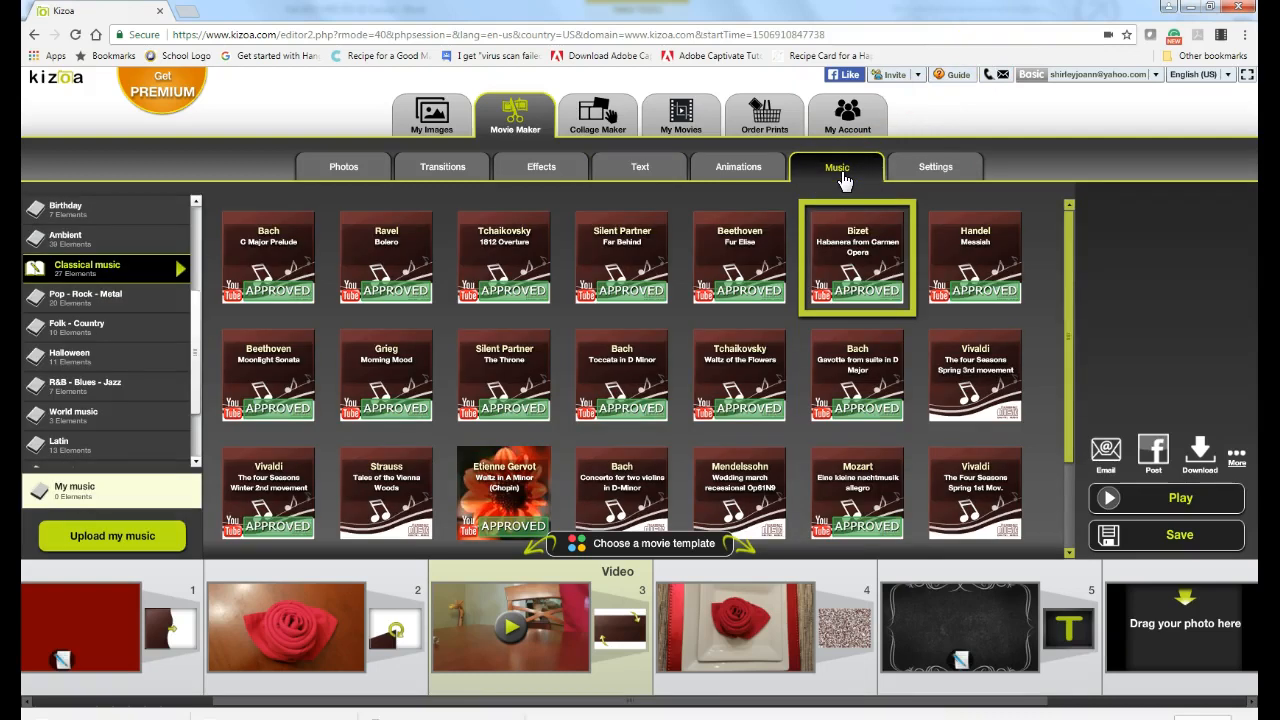
mouse_move(211, 268)
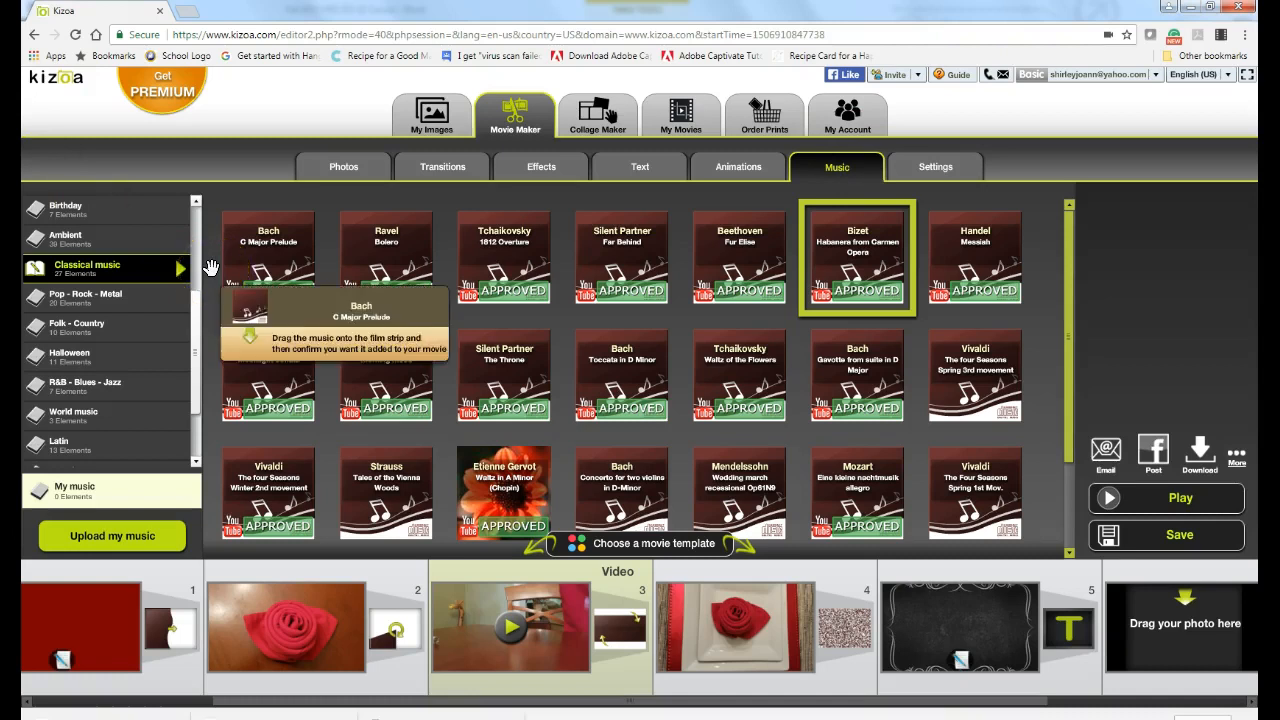
left_click(751, 277)
left_click(950, 268)
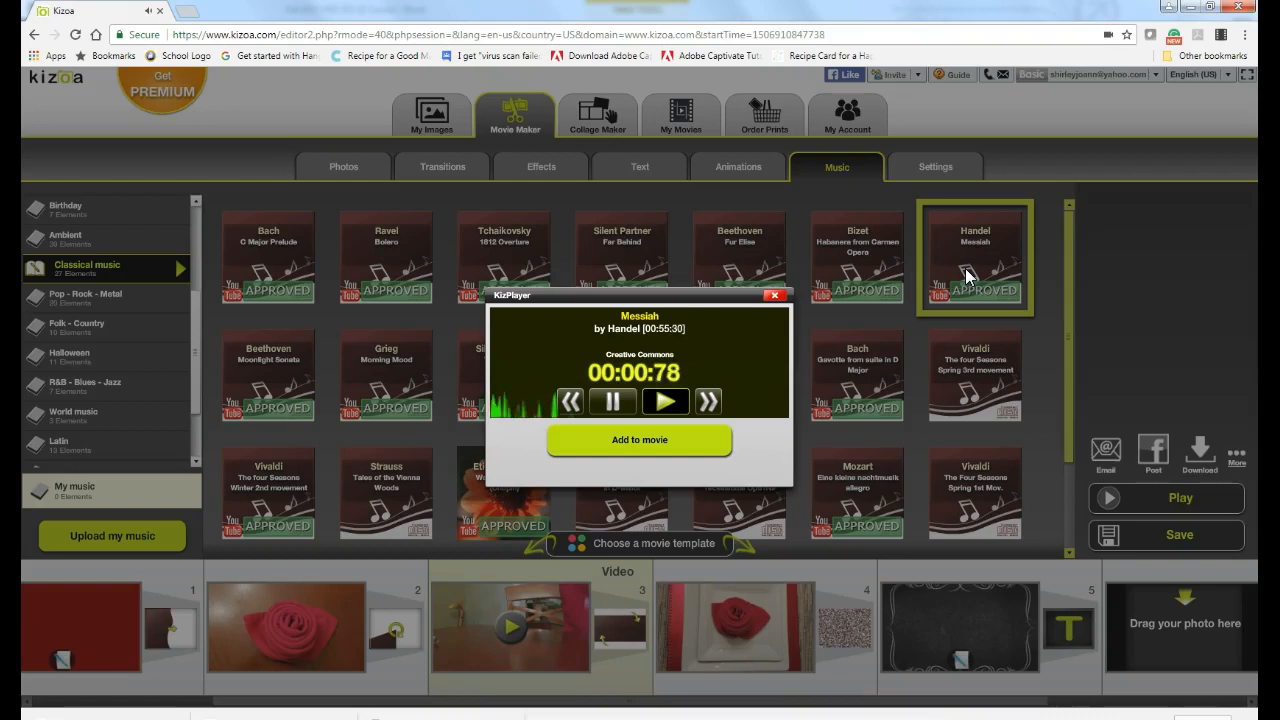
left_click(899, 266)
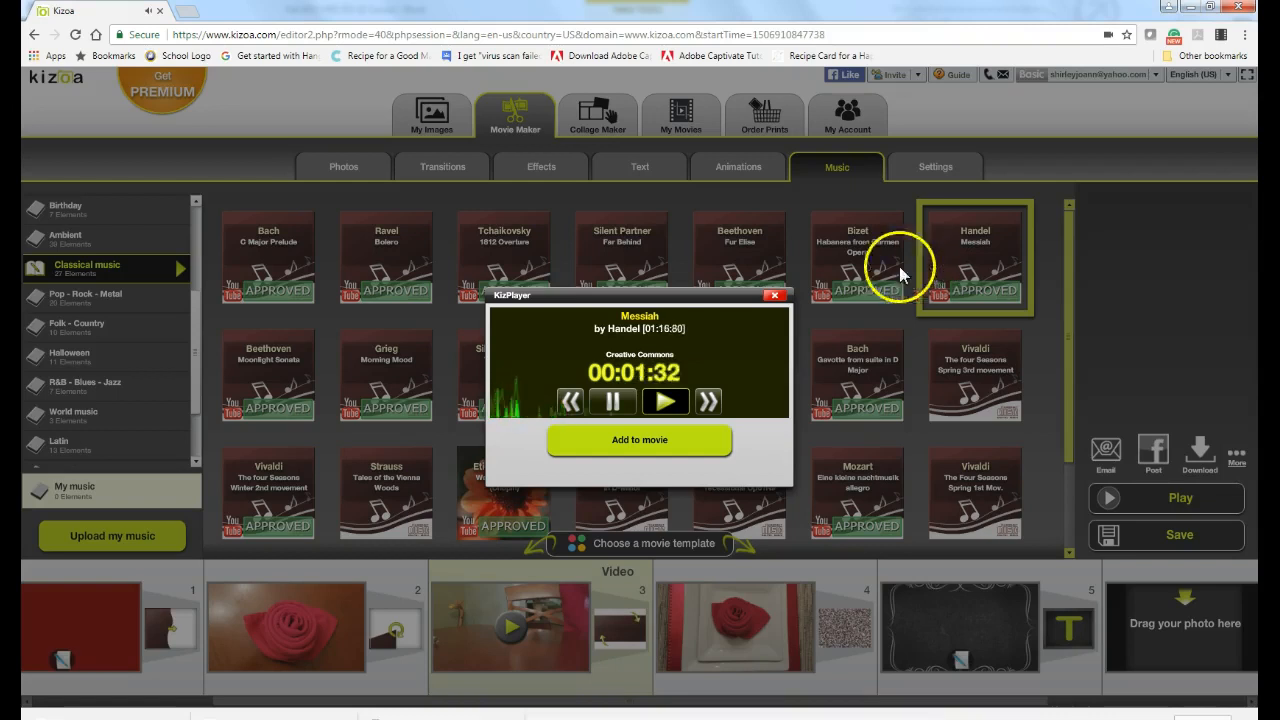
left_click(775, 297)
left_click(845, 270)
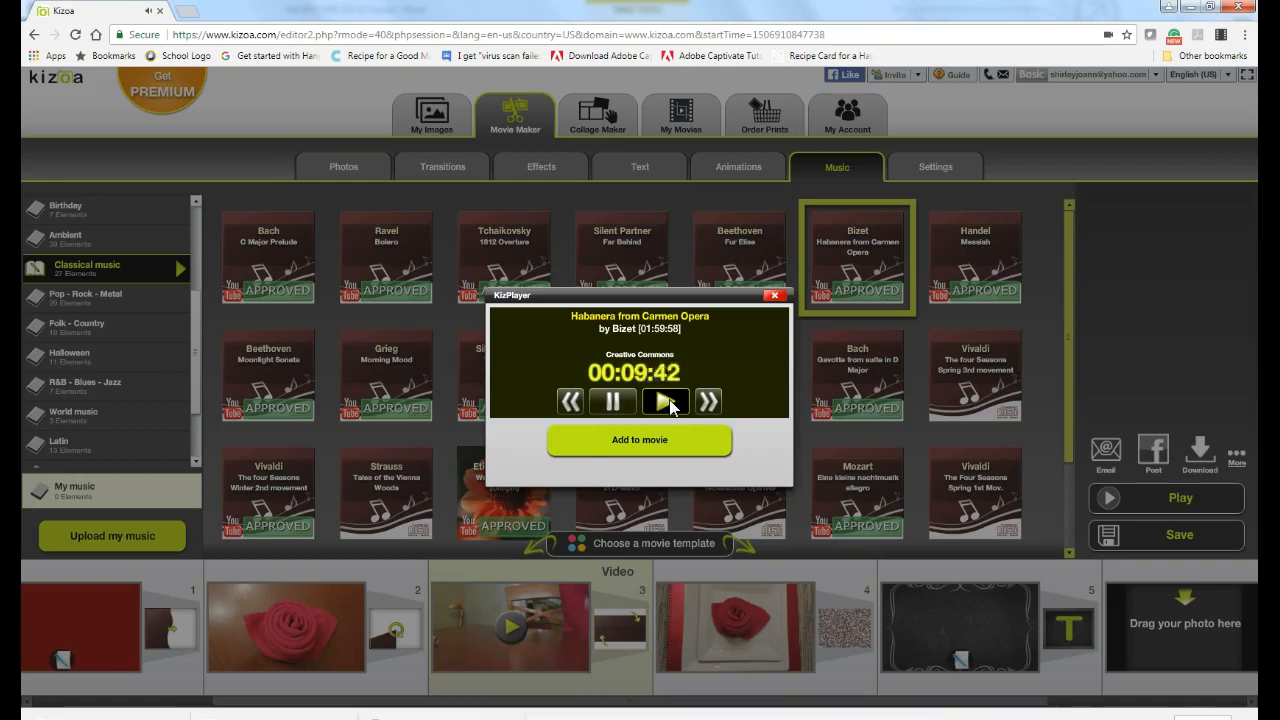
left_click(600, 450)
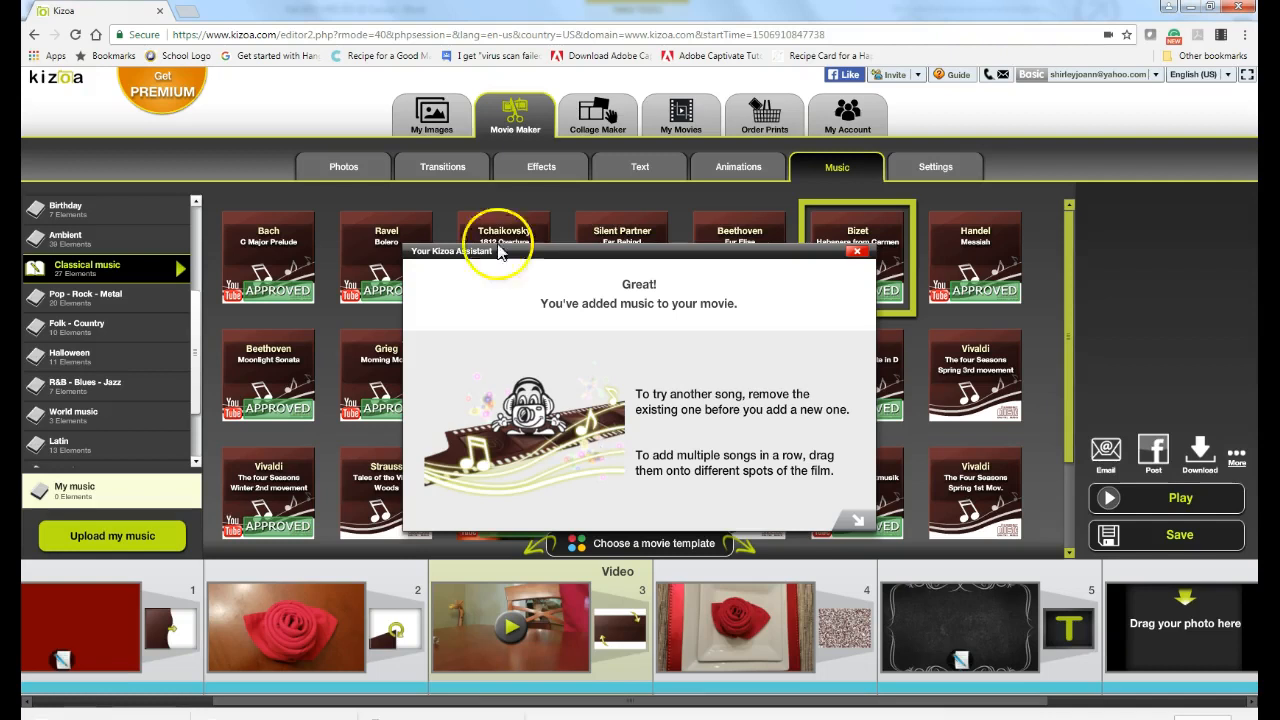
Step: Close the Kizoa Assistant confirmation and play the full 1:52 movie with its Habanera soundtrack
left_click(857, 254)
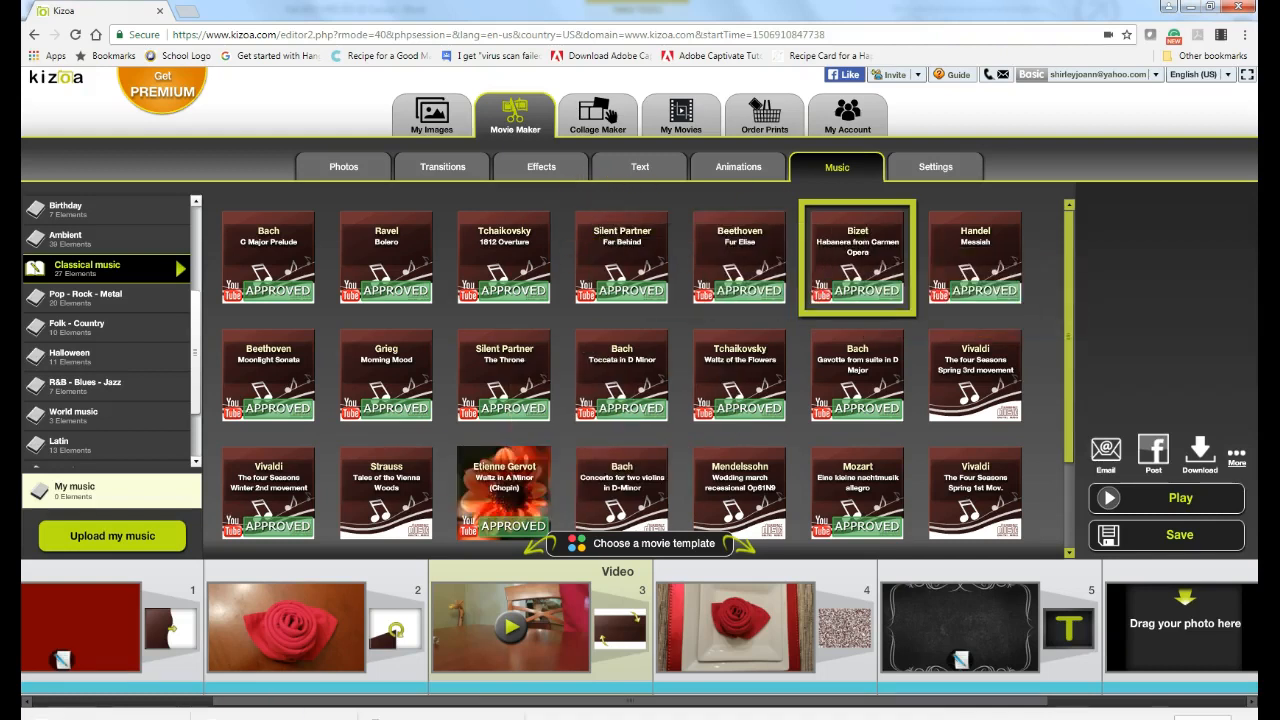
scroll(1223, 629, "down", 3)
left_click(1157, 500)
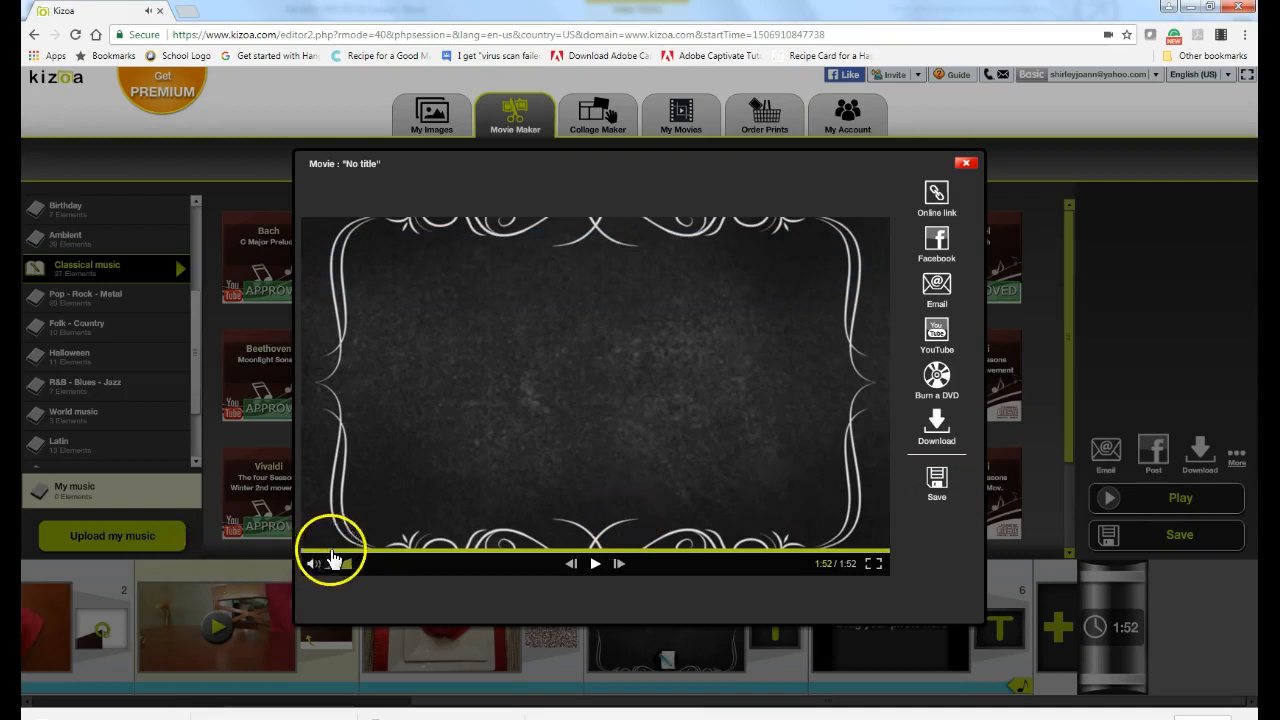
left_click(306, 552)
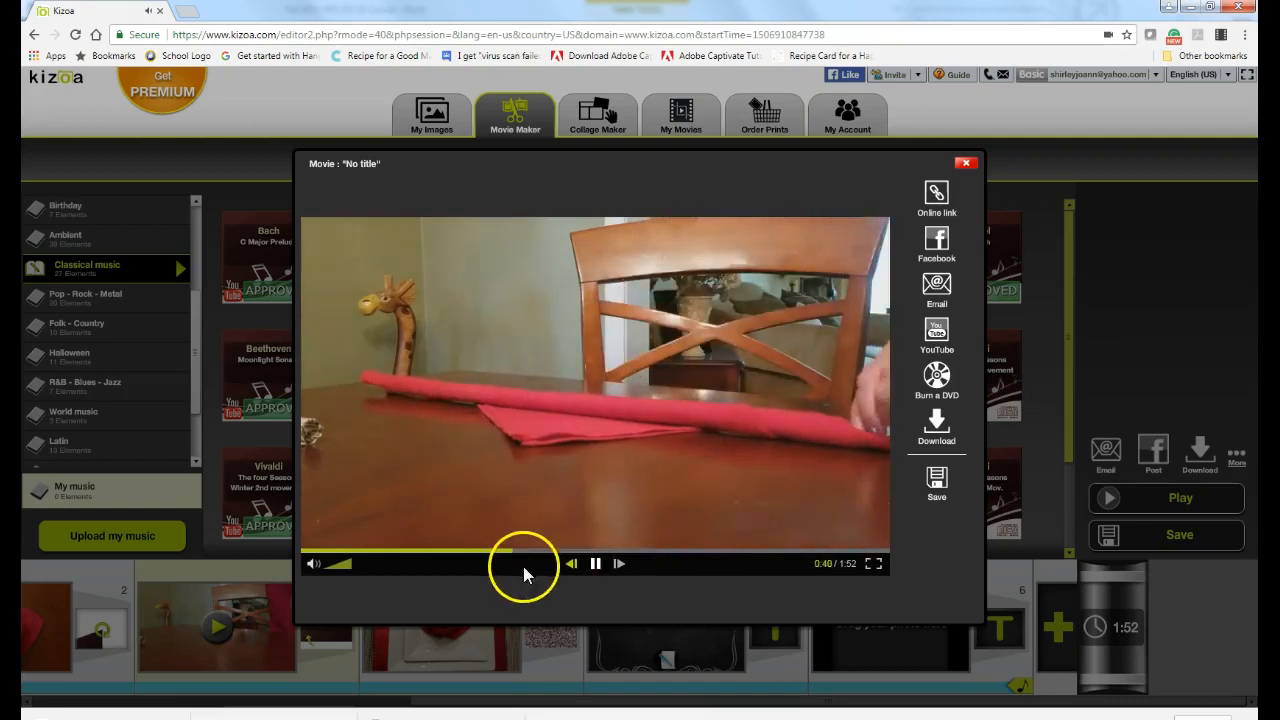
left_click(595, 563)
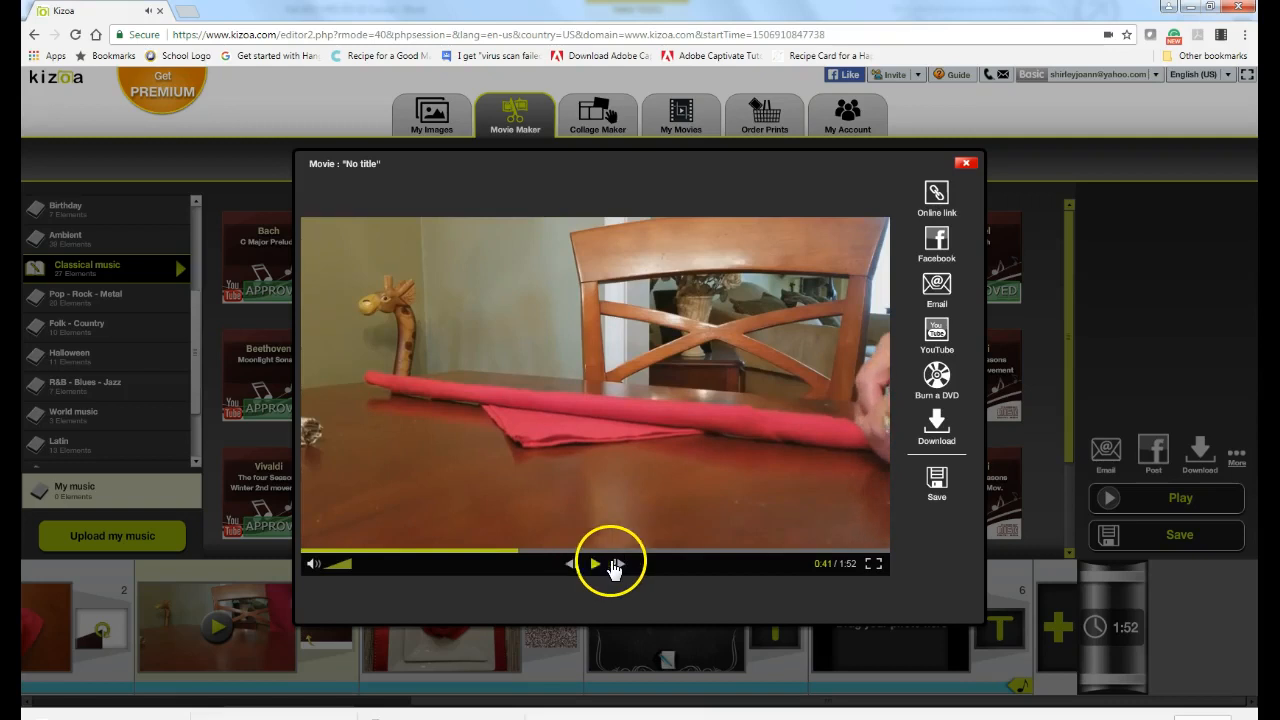
left_click(689, 551)
left_click(595, 564)
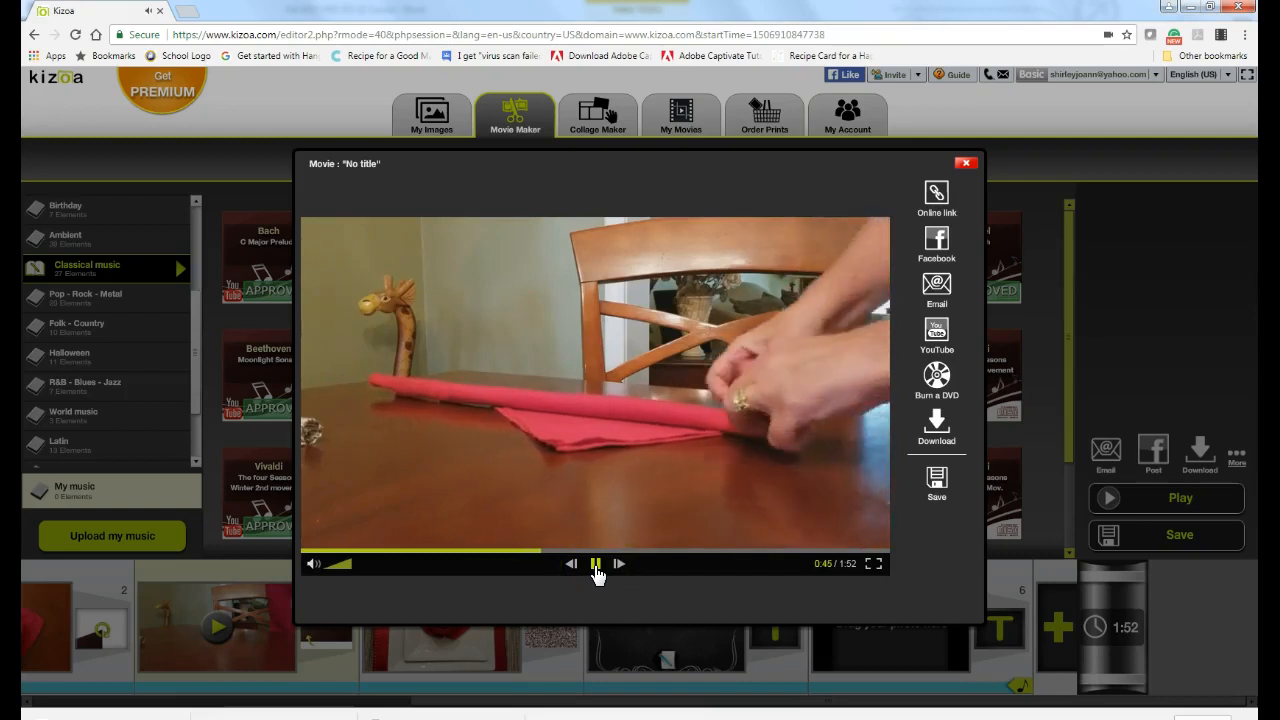
left_click(629, 566)
left_click(618, 566)
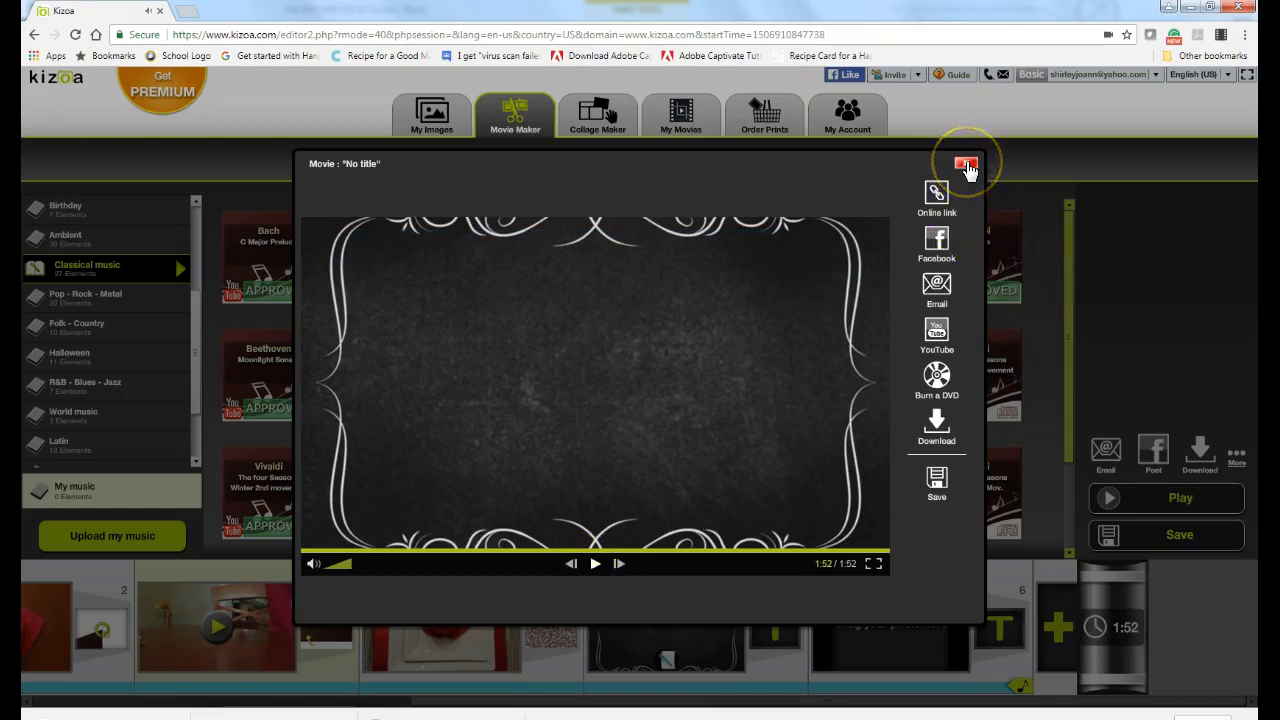
Step: Close the movie preview and look over the Bizet Habanera track details
left_click(966, 166)
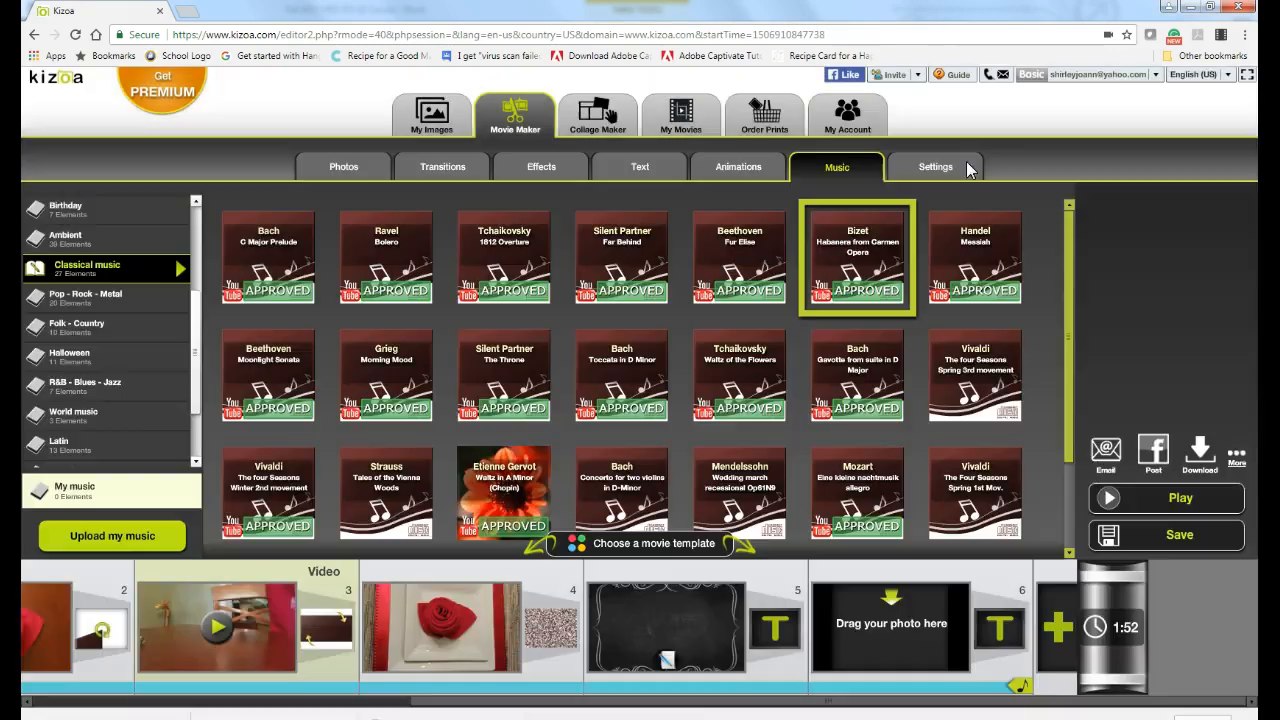
left_click(849, 241)
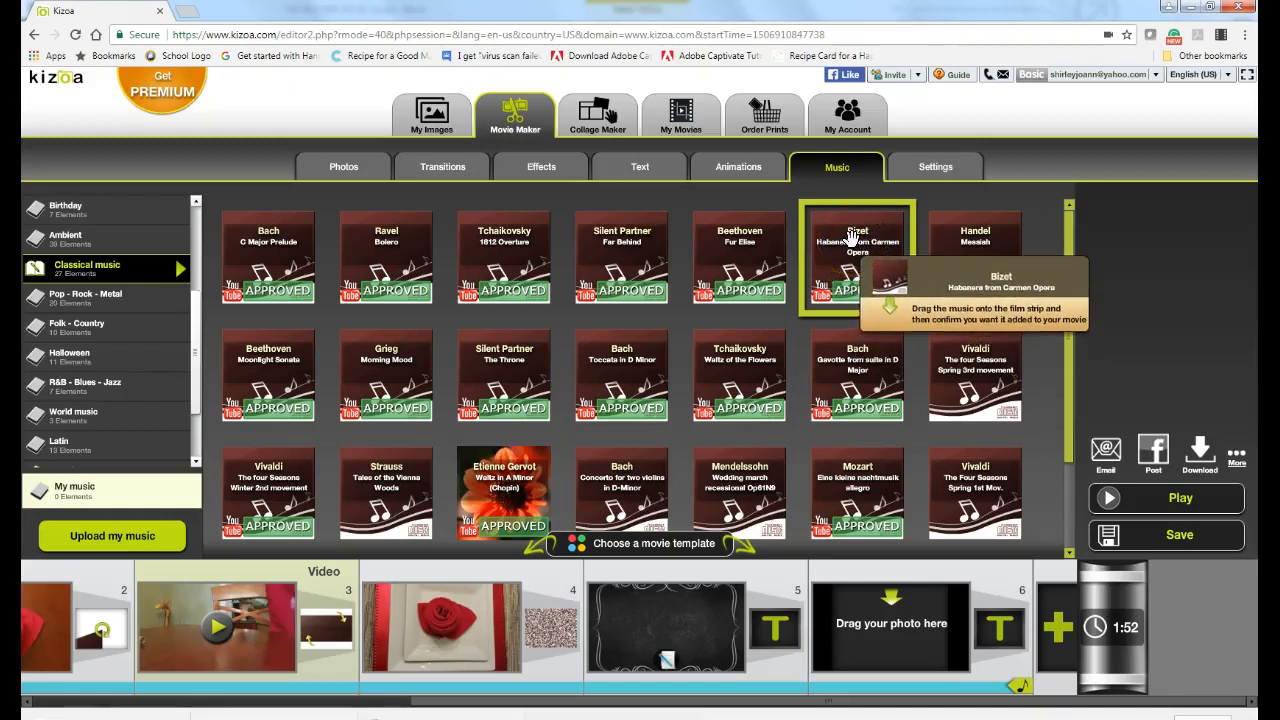
left_click(868, 250)
left_click(830, 263)
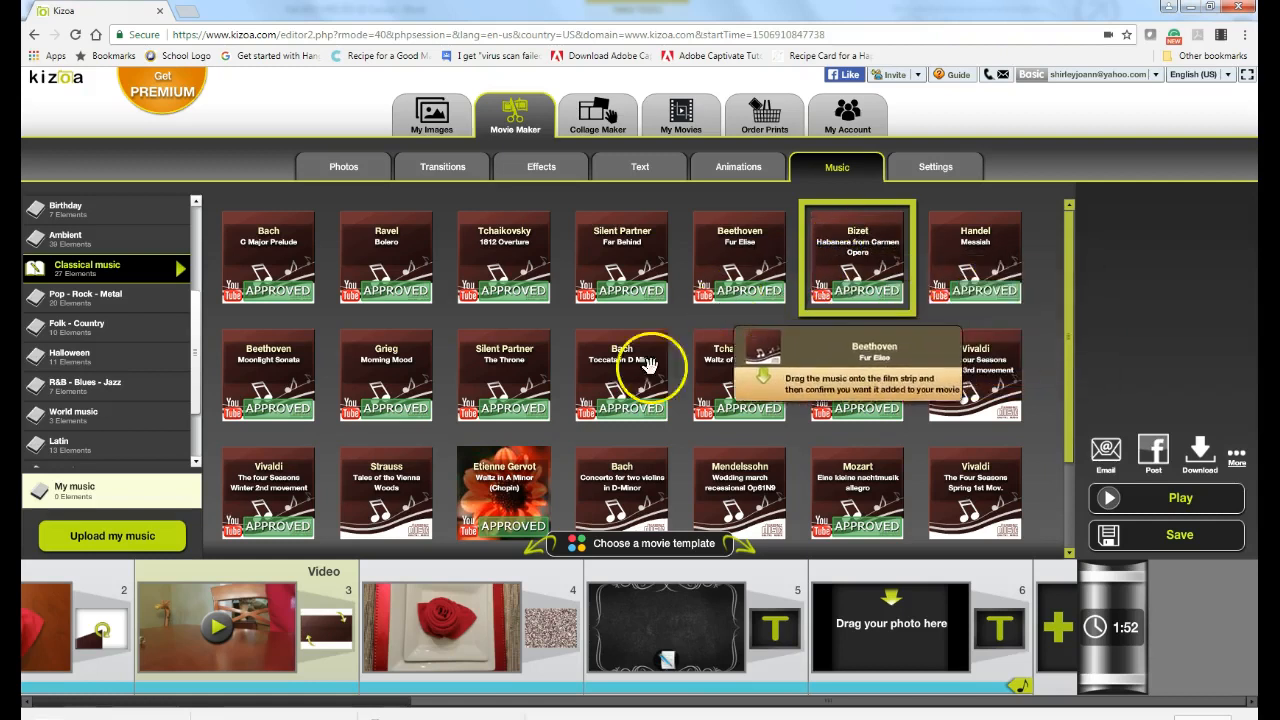
left_click(715, 703)
Step: Open chalkboard slide 5's editor and choose to modify its text
left_click(695, 615)
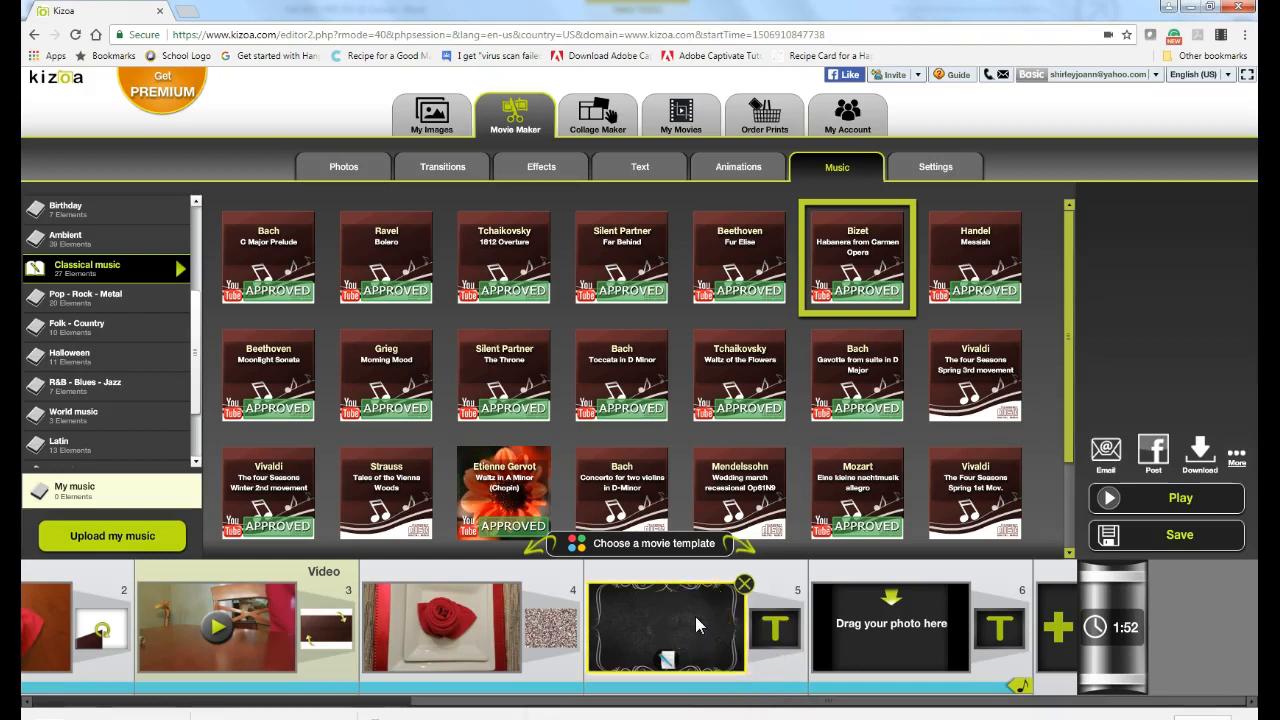
left_click(695, 616)
left_click(1170, 403)
left_click(524, 224)
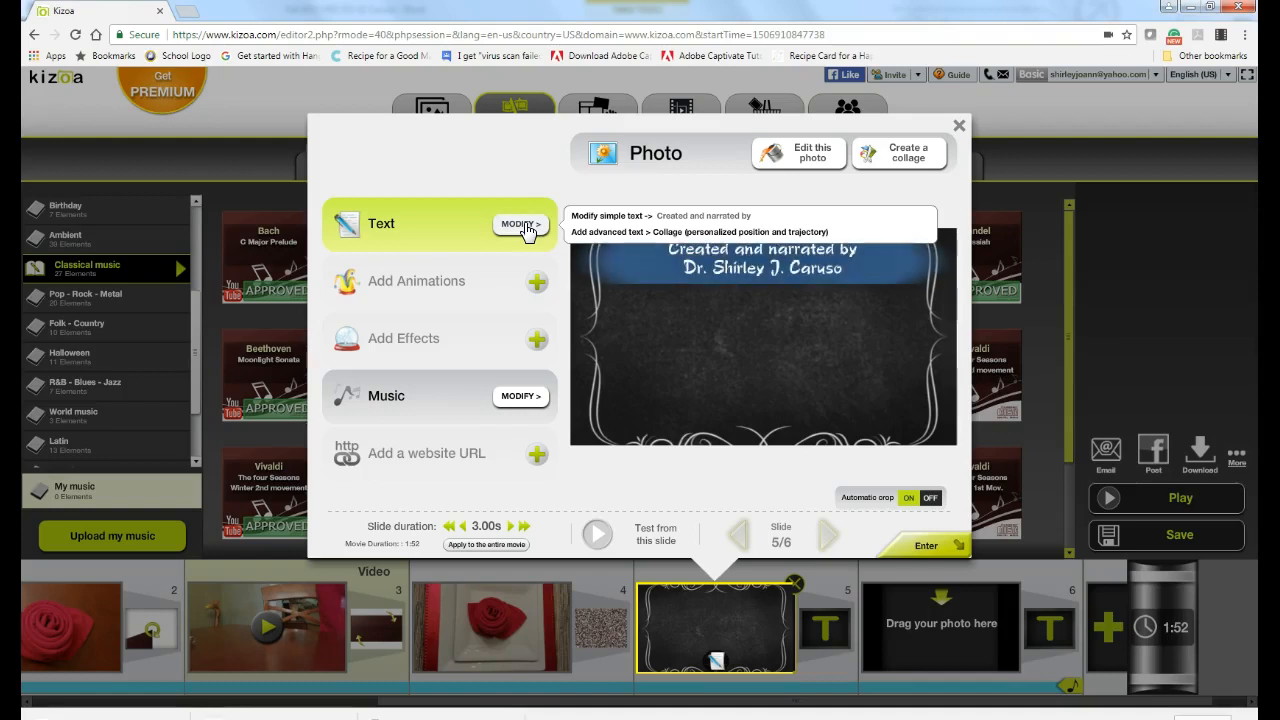
Step: Add a blank line, then 'Music: Bizet' and 'Habanera from Carmen Opera' below the creator credit
left_click(536, 231)
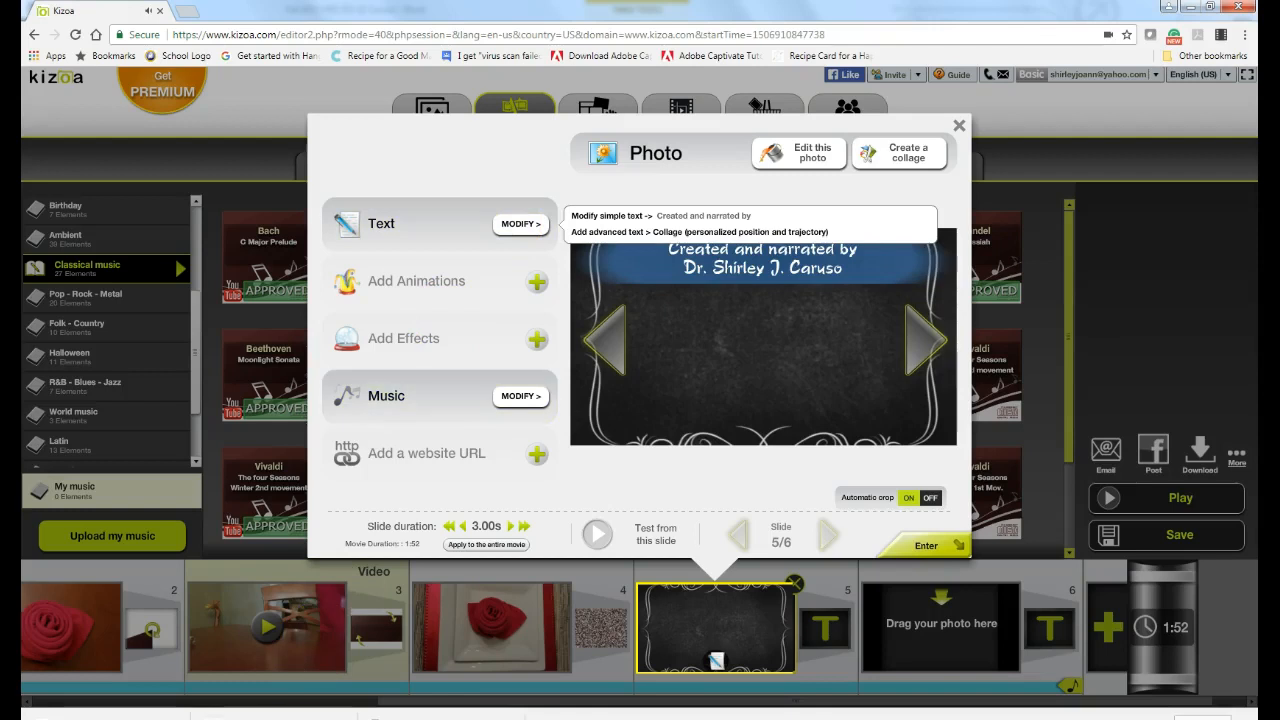
left_click(627, 217)
left_click(416, 281)
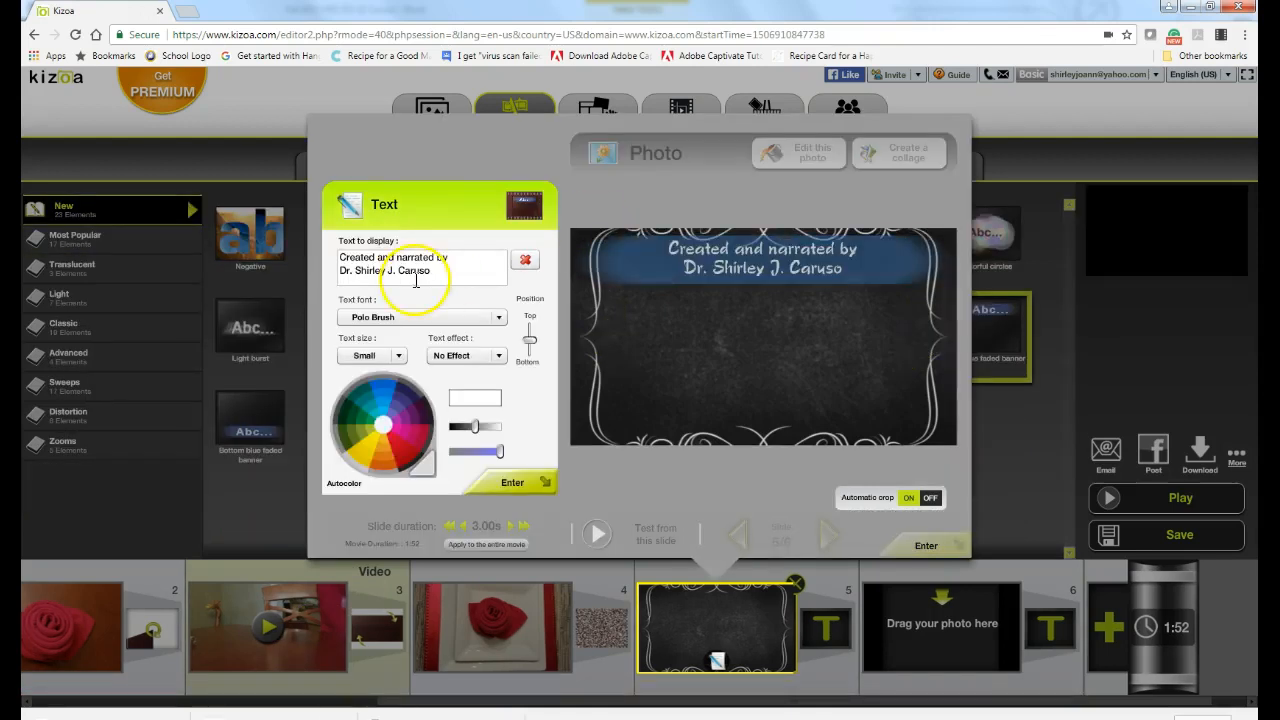
left_click(444, 270)
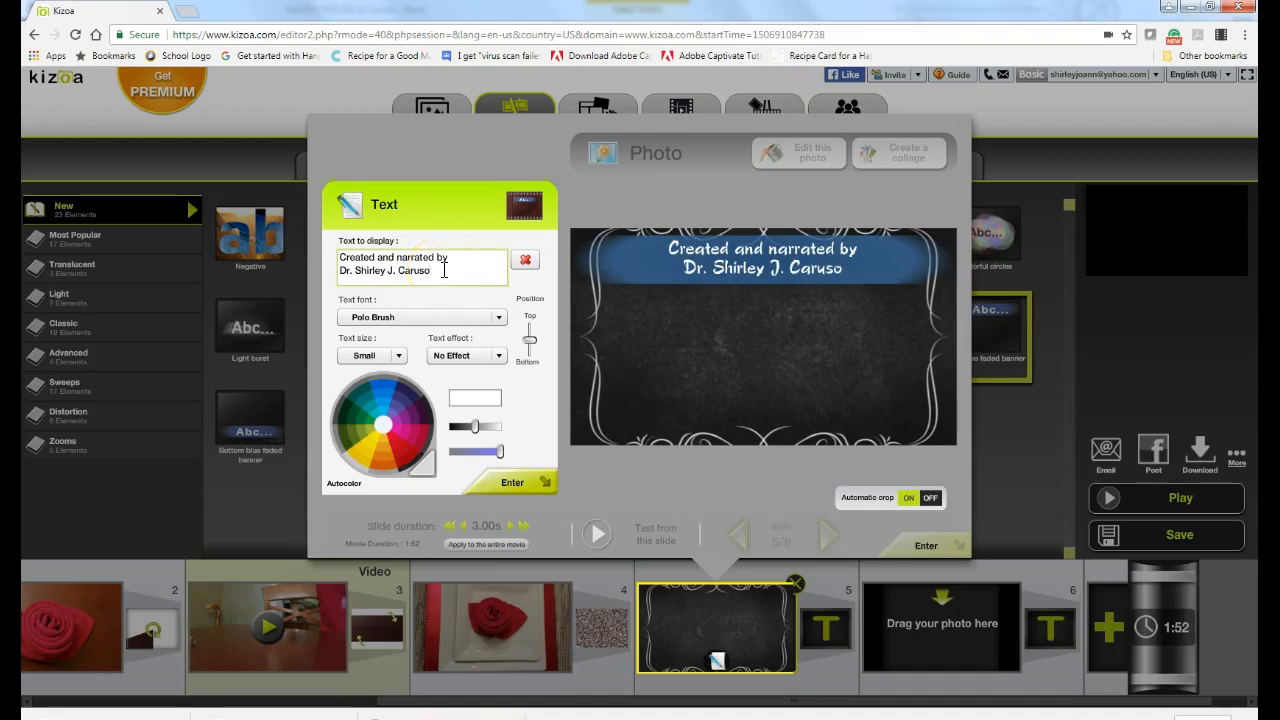
key("Return")
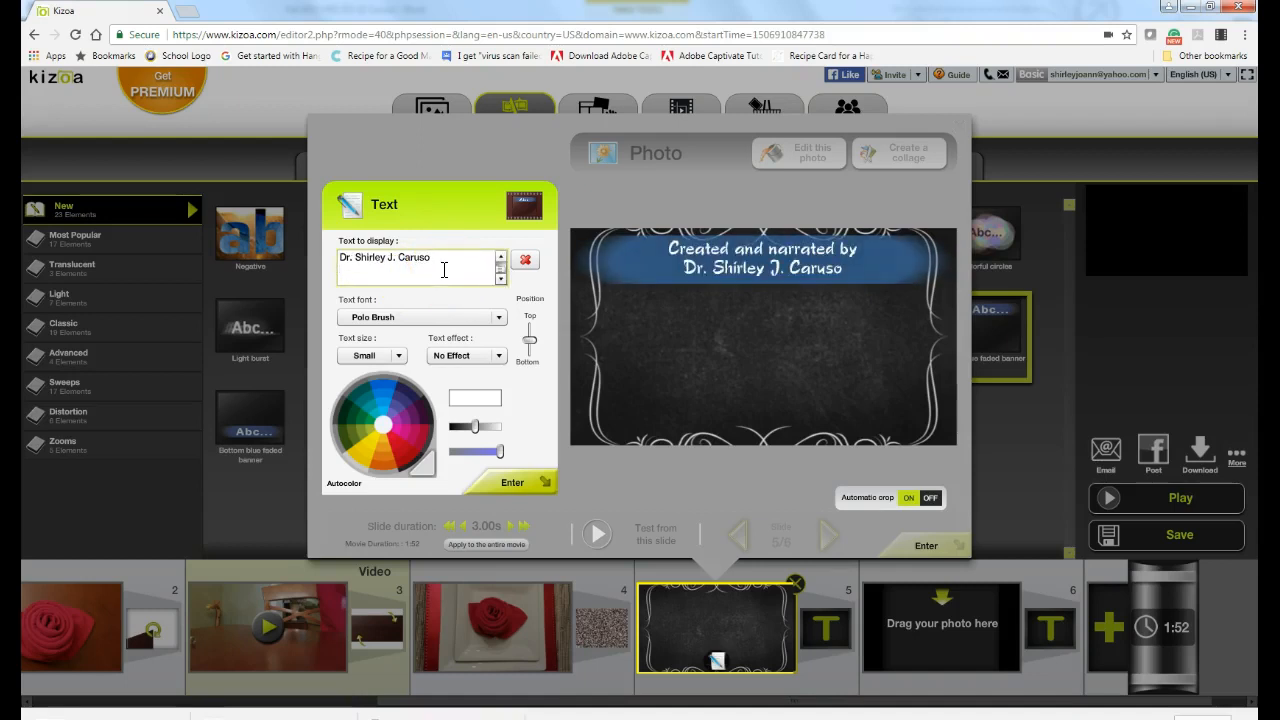
key("Return")
type("Bizet")
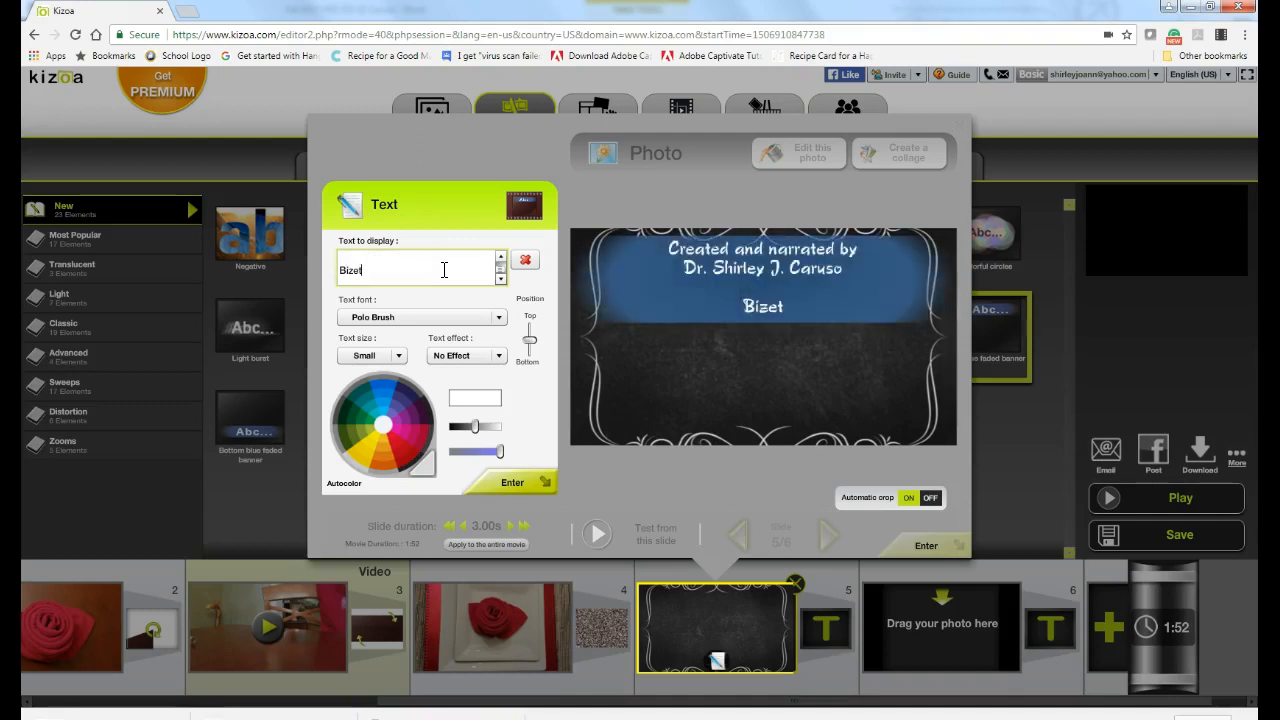
key("BackSpace")
key("BackSpace")
key("BackSpace")
key("BackSpace")
key("BackSpace")
type("Music: Bizet")
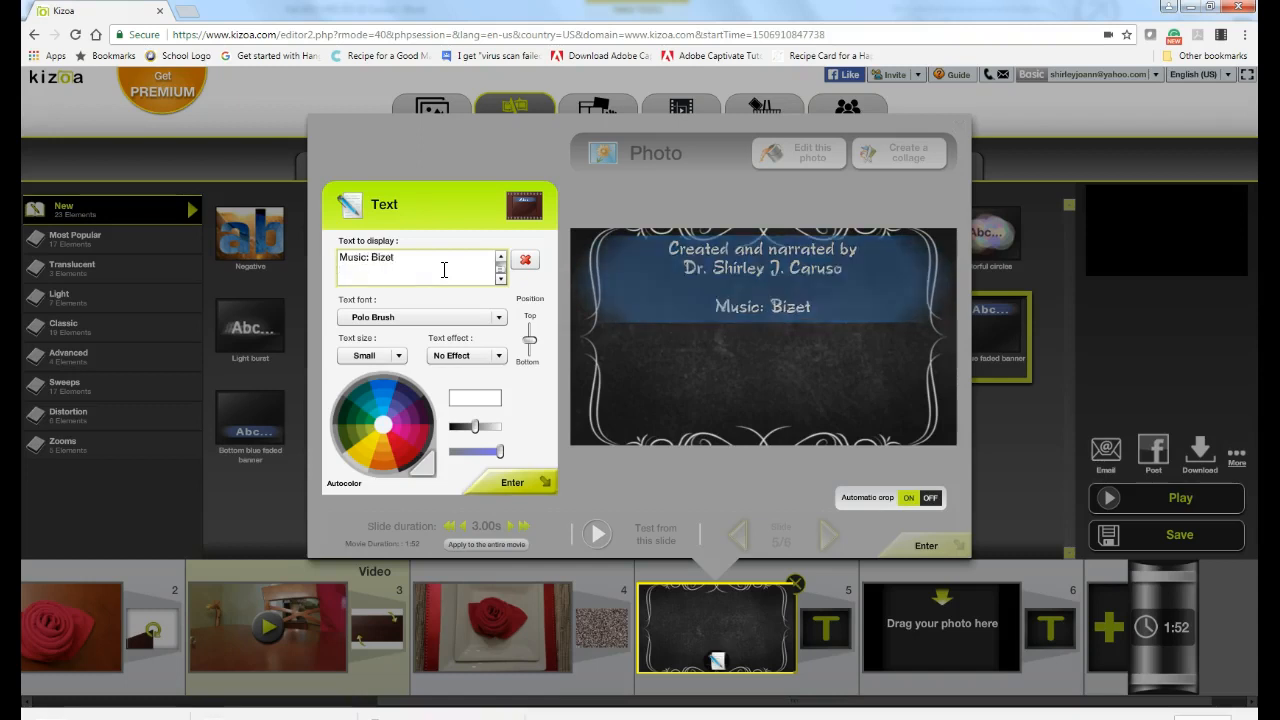
key("Return")
type("H")
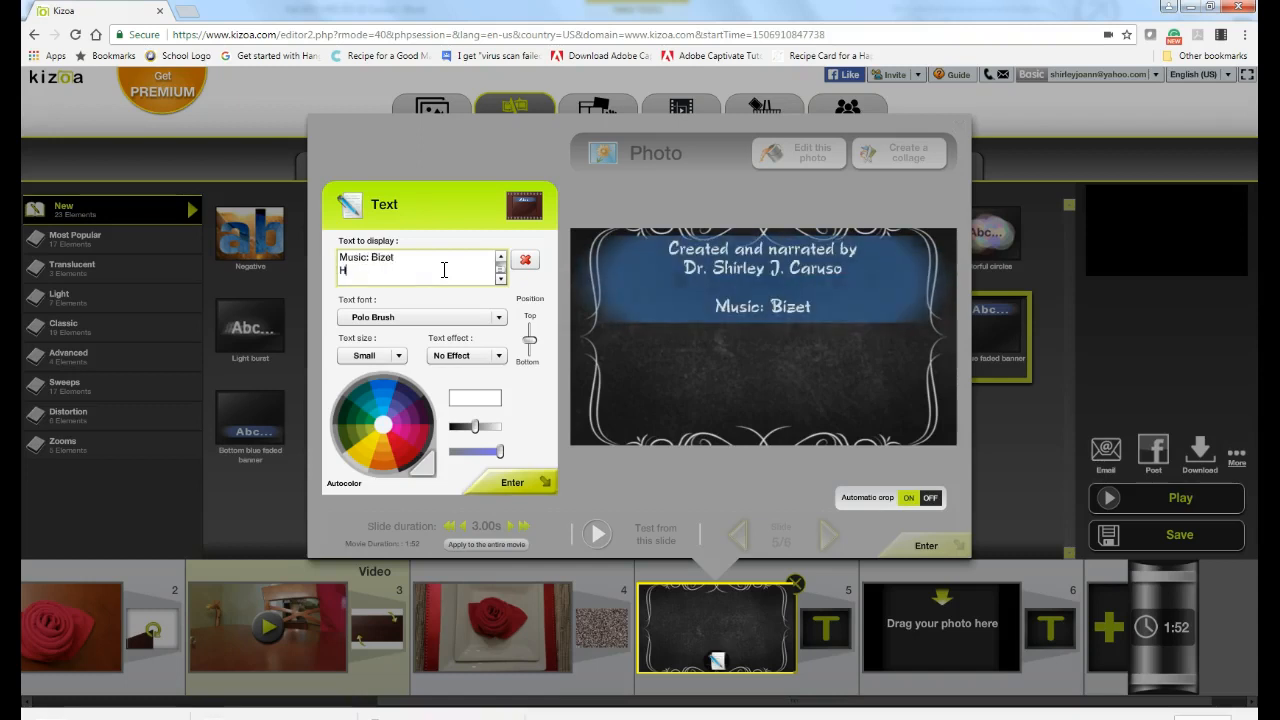
type("abanera f")
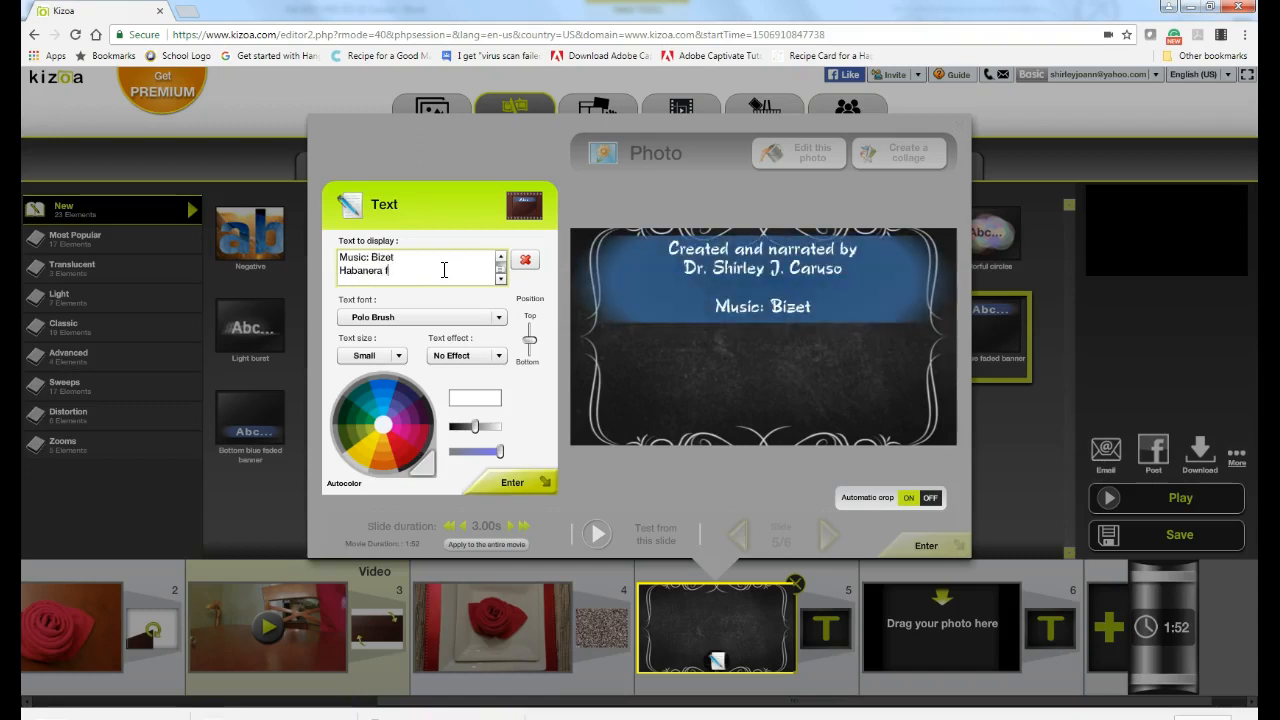
type("rom Carmen")
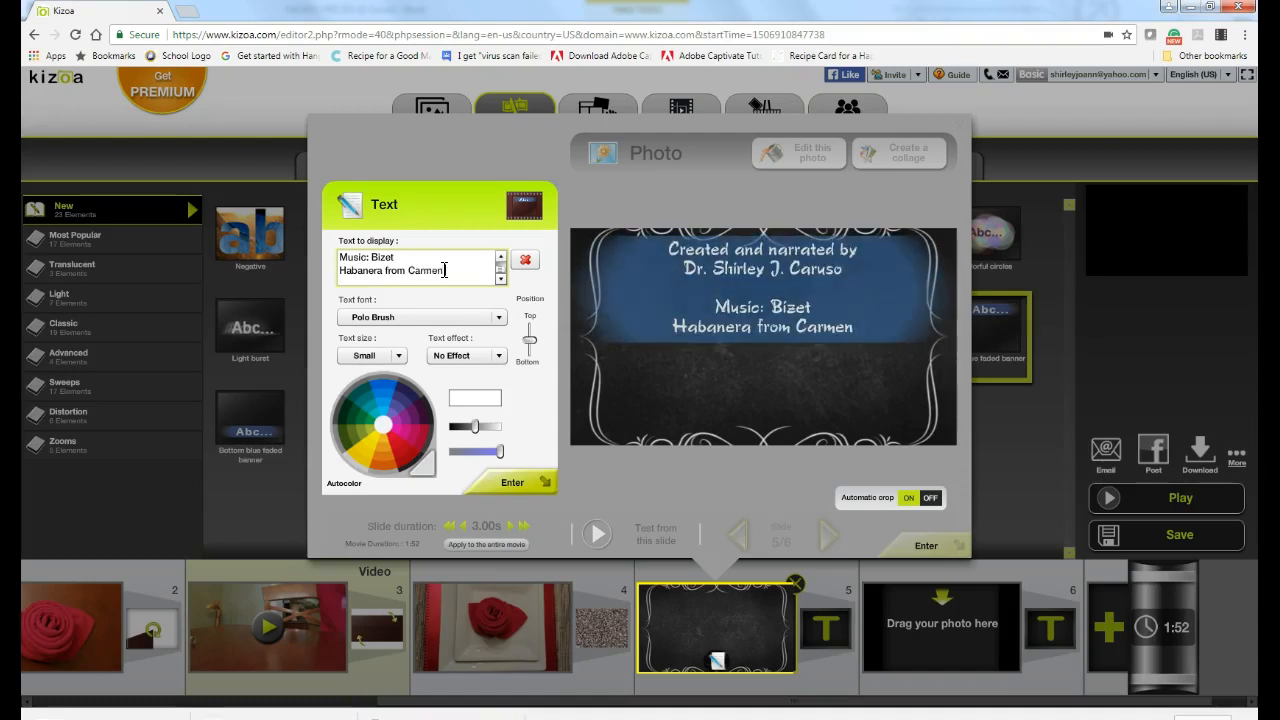
type(" Opera")
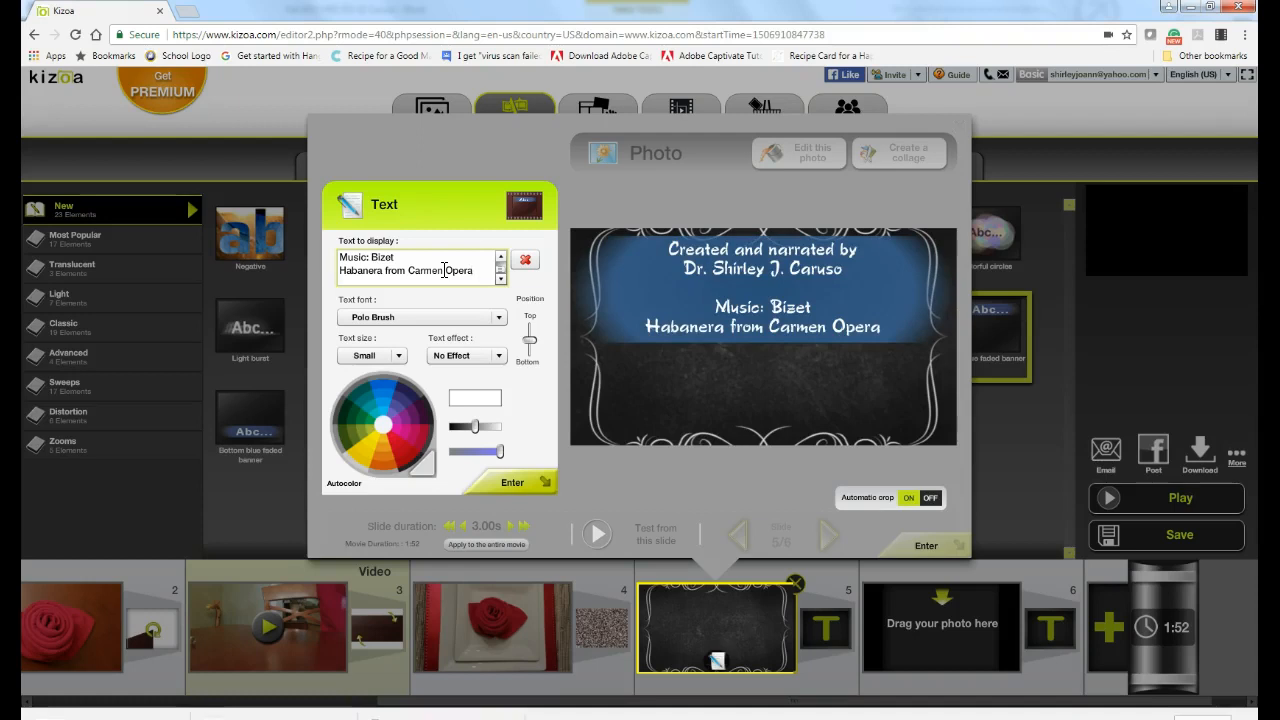
left_click(483, 478)
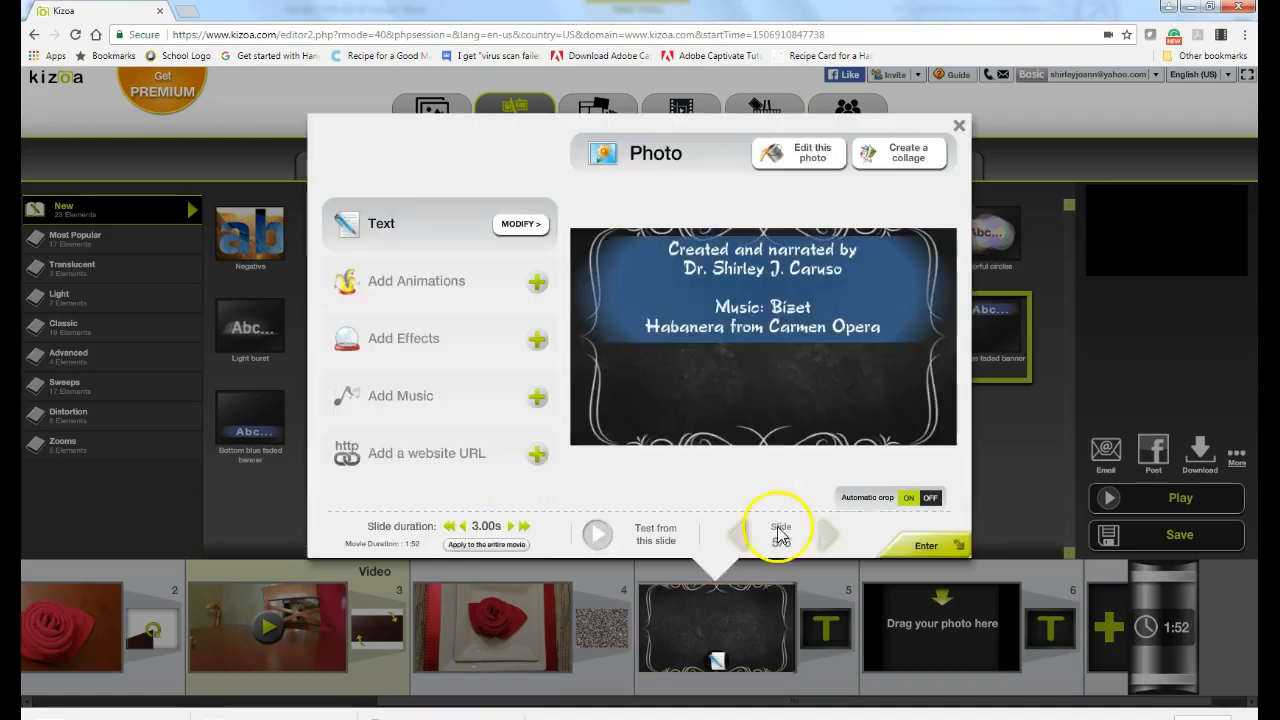
Step: Close the Photo dialog, save the movie as 'How to Fold a Napkin into the Shape of a Rosebud', and dismiss the Kizoa Assistant
left_click(922, 545)
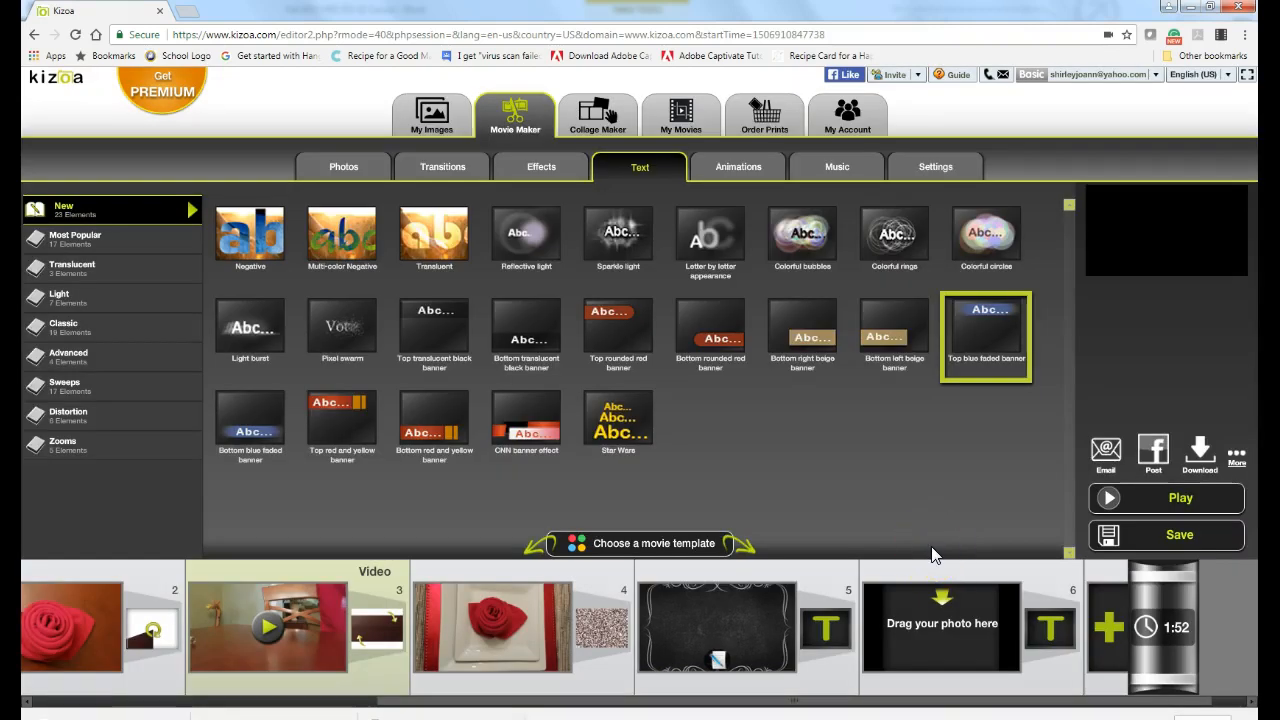
left_click(1108, 497)
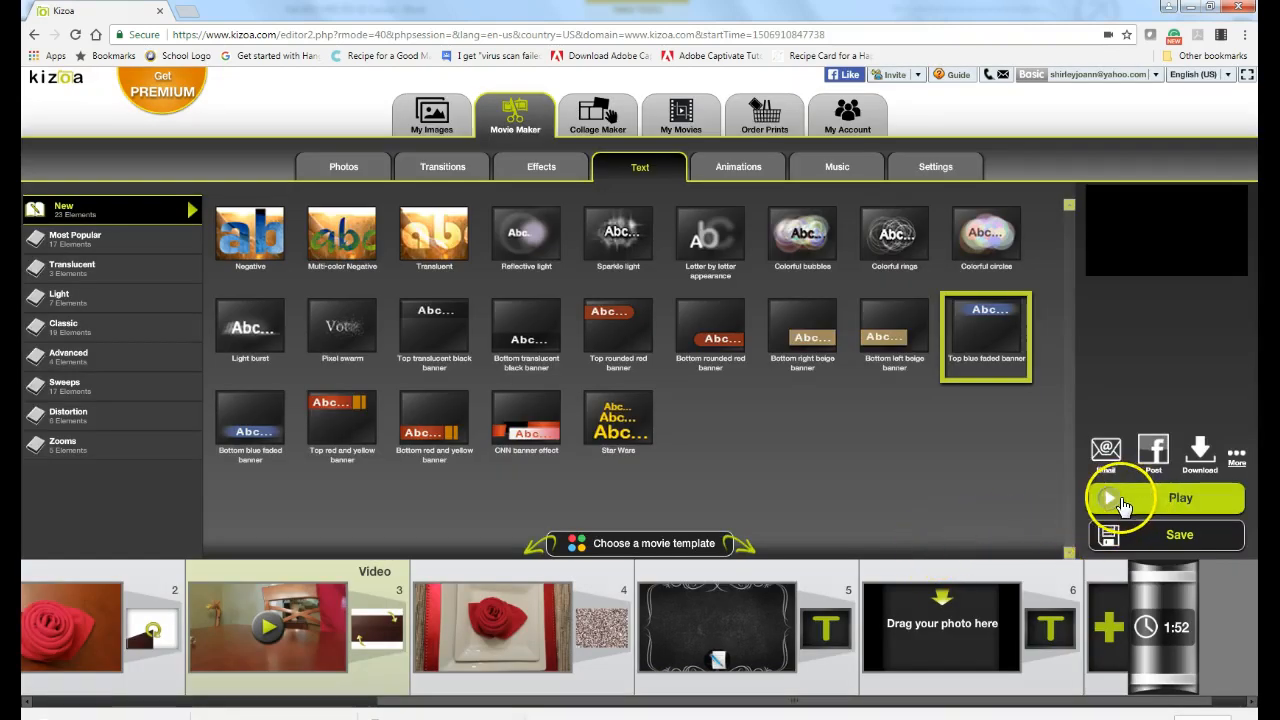
left_click(1146, 540)
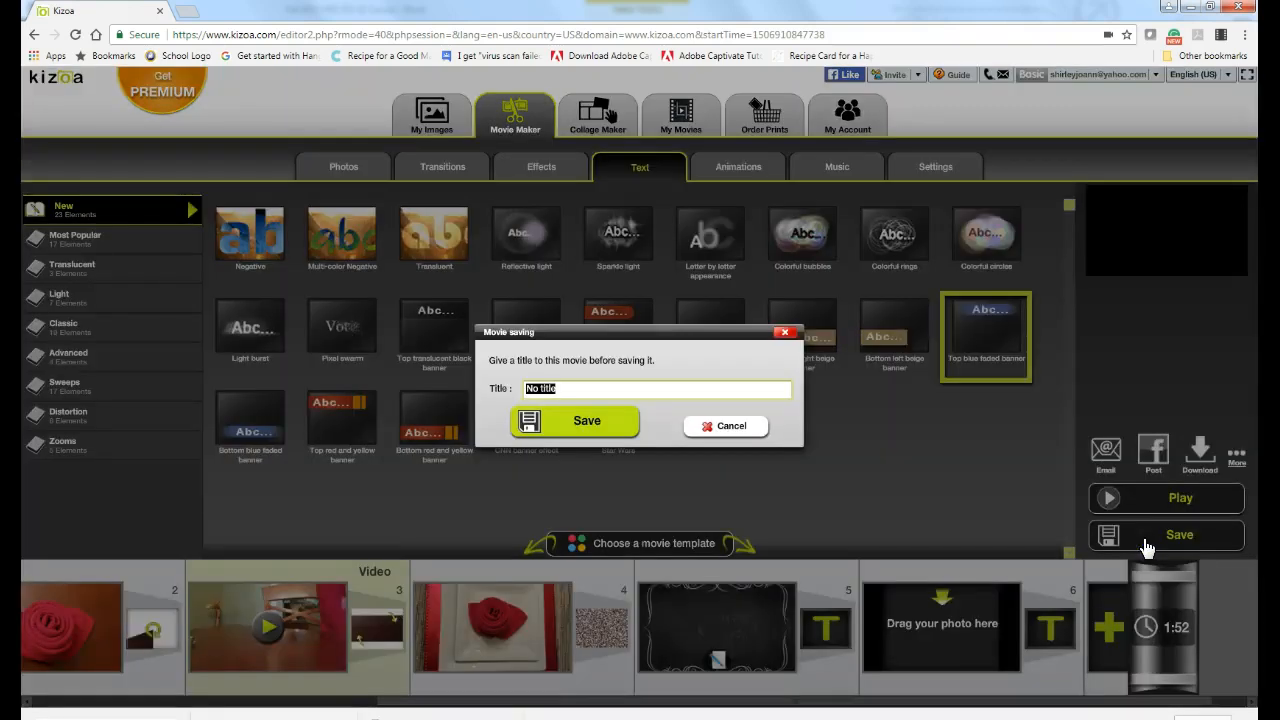
type("How to Fold a Napkin into the")
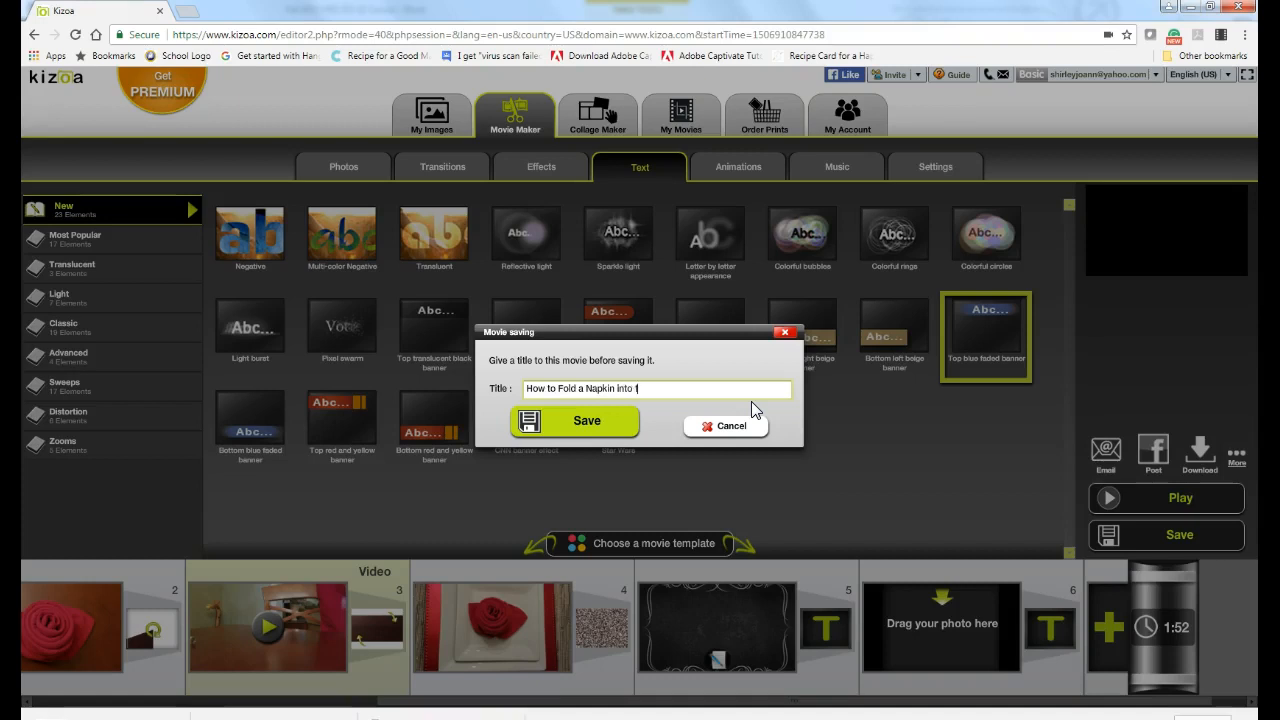
type(" Shape of a Rosebud")
left_click(586, 423)
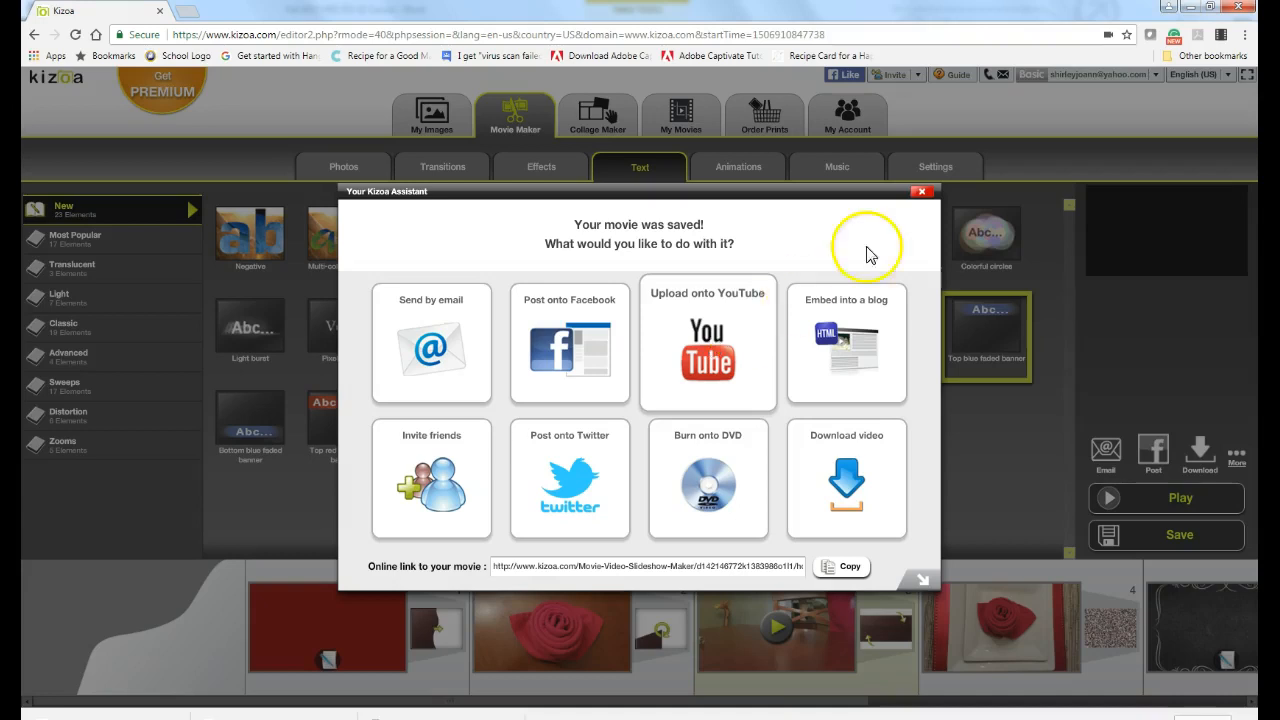
left_click(921, 191)
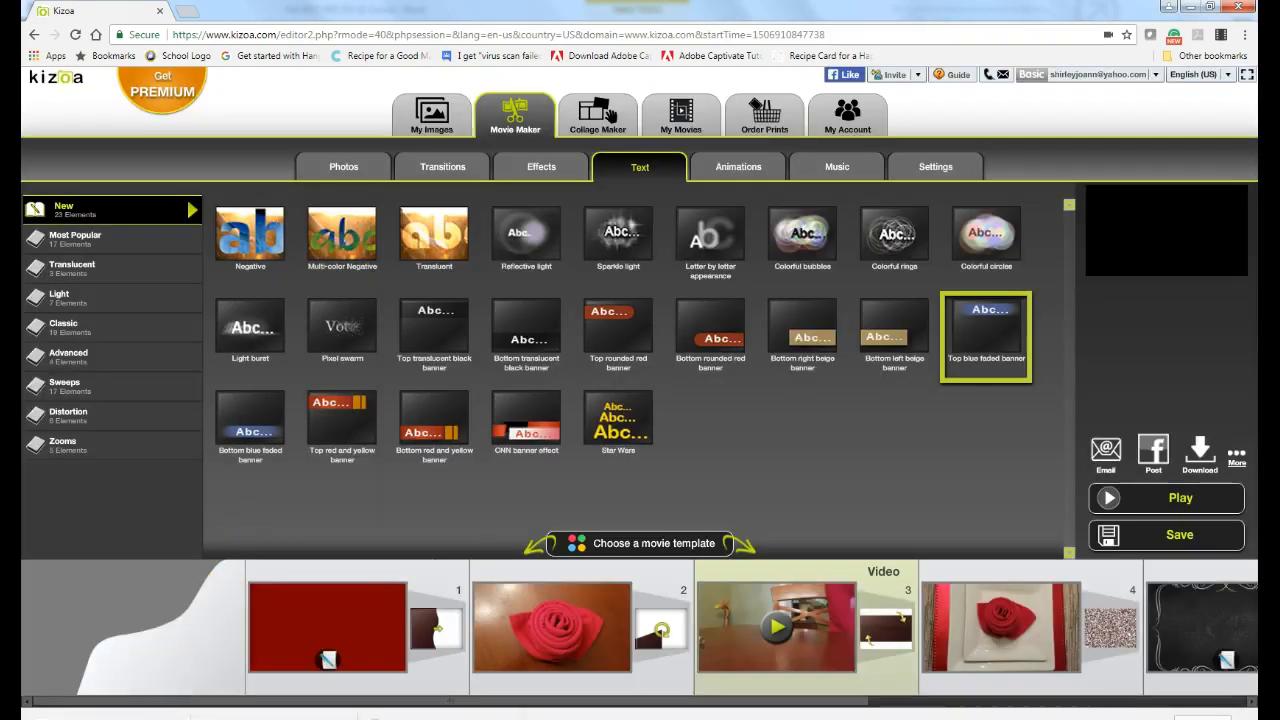